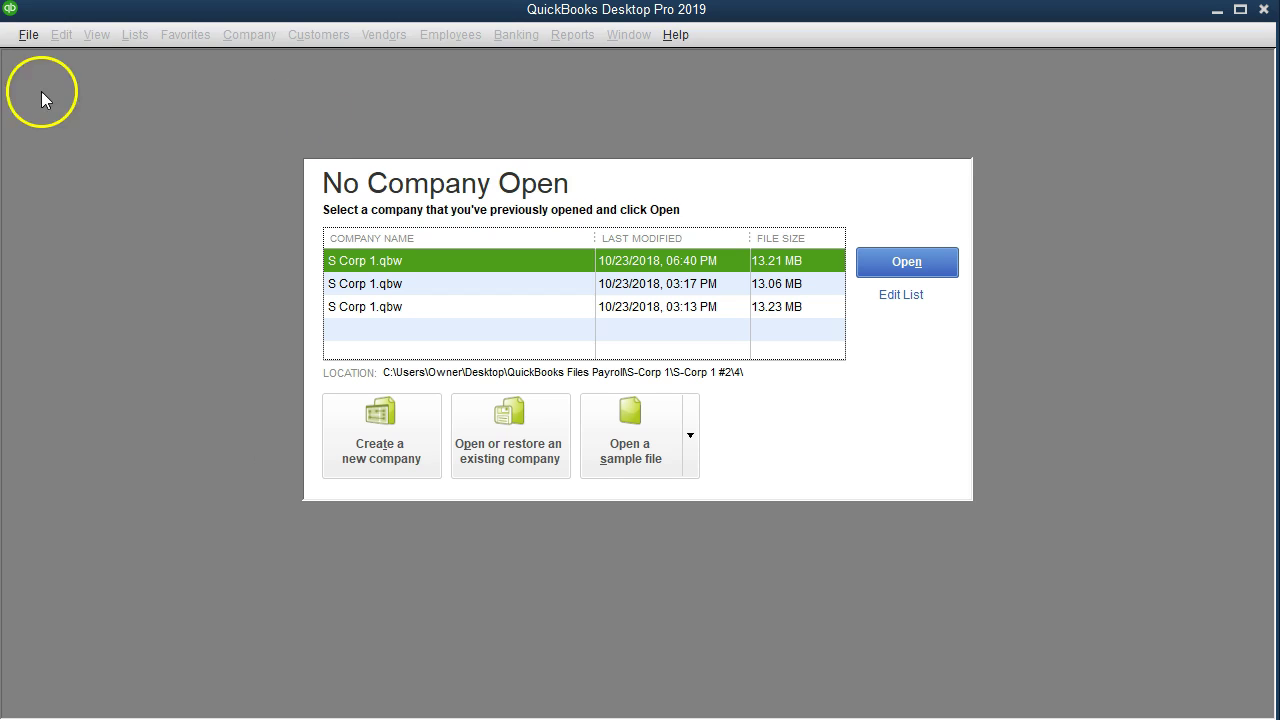
Start the setup of a new company file and skip the Intuit account sign-in
{"action": "left_click", "coordinate": [28, 34]}
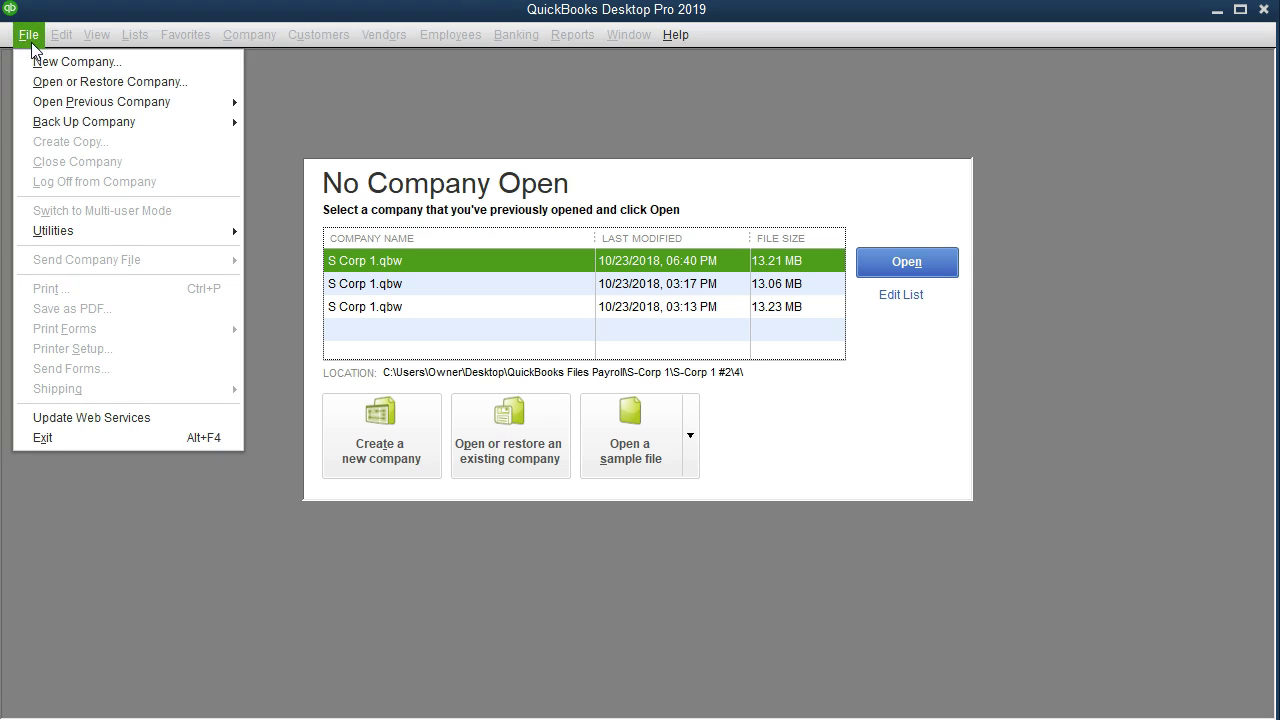
{"action": "left_click", "coordinate": [40, 60]}
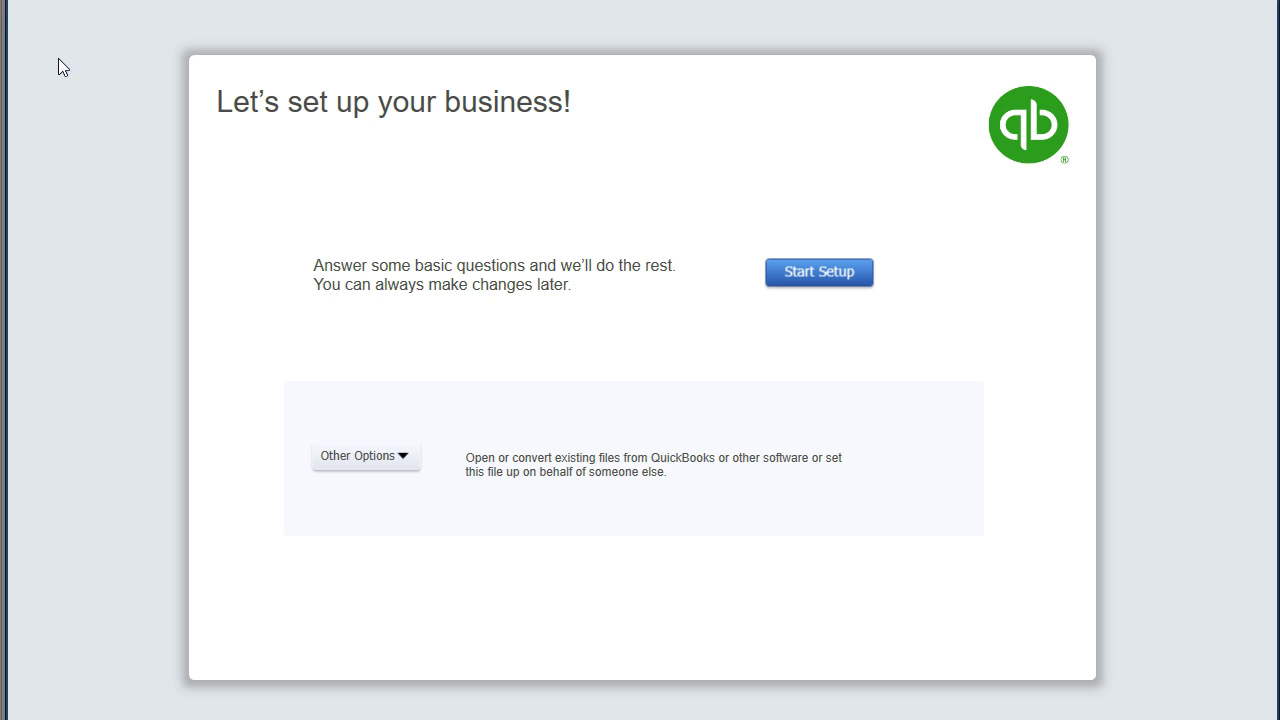
{"action": "left_click", "coordinate": [848, 282]}
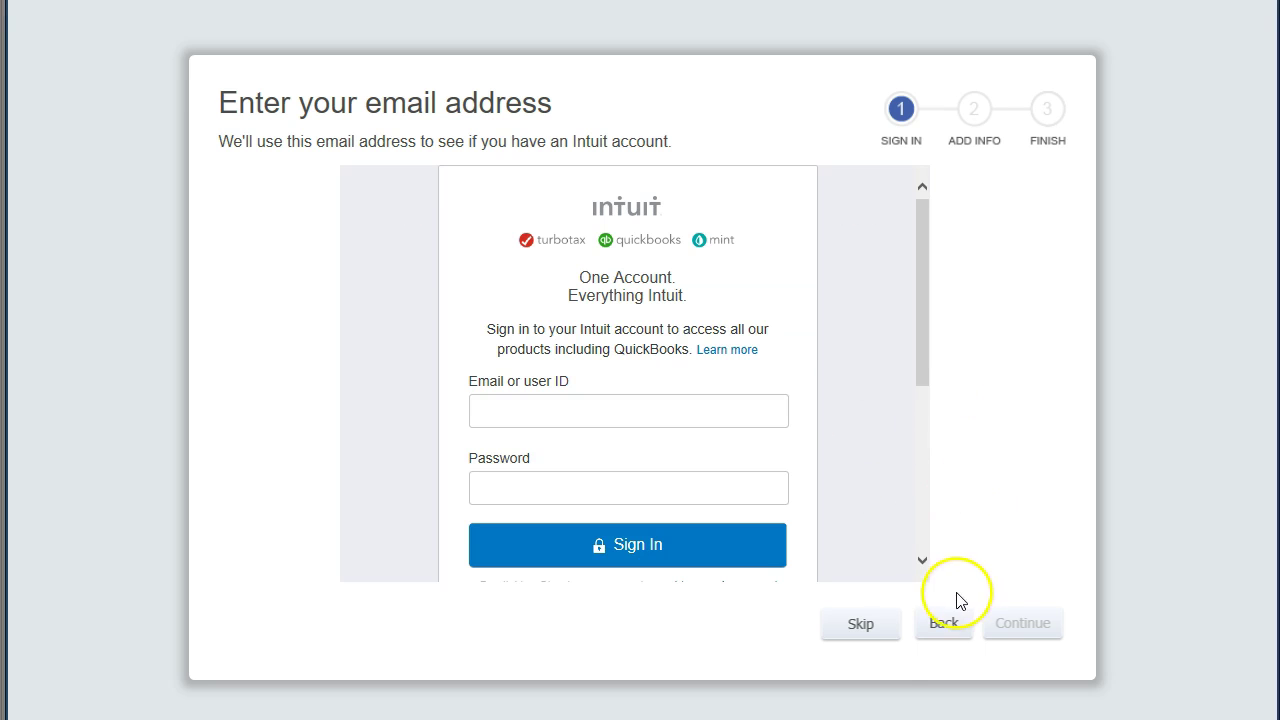
{"action": "left_click", "coordinate": [870, 626]}
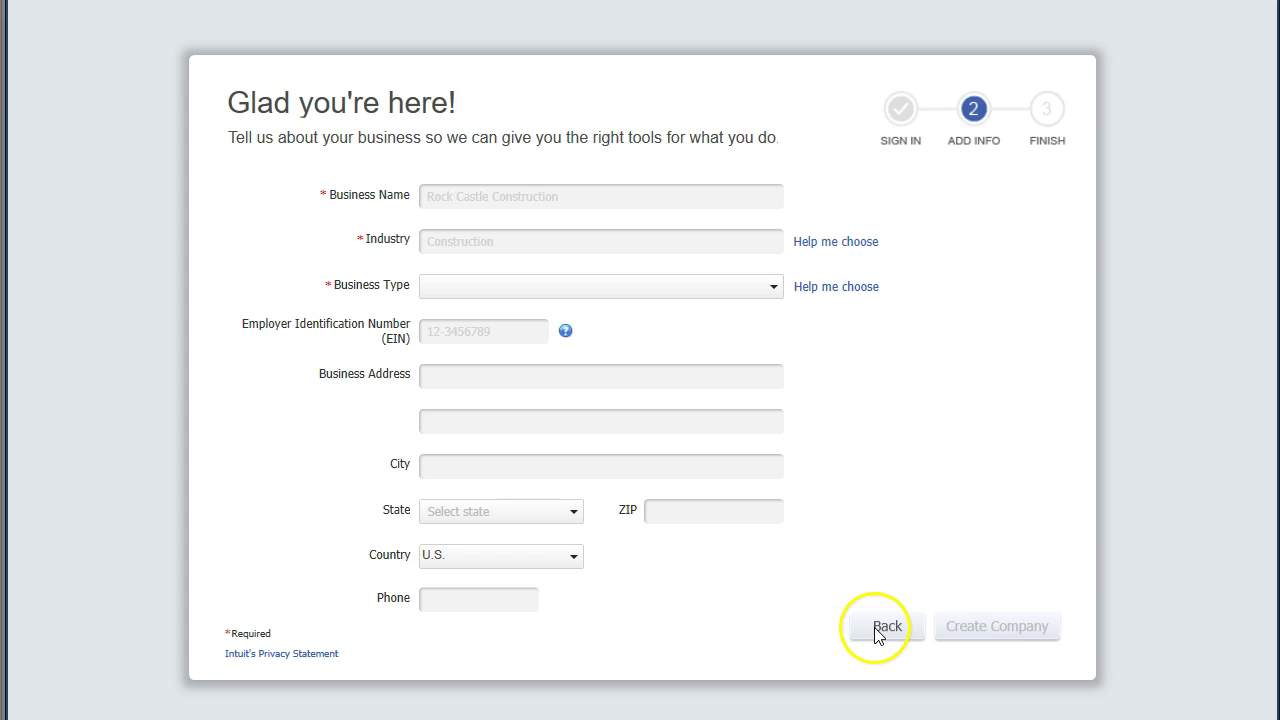
Enter "S-Corp Paid Payroll" as the business name of the new company
{"action": "left_click", "coordinate": [511, 195]}
{"action": "type", "text": "S-Corp "}
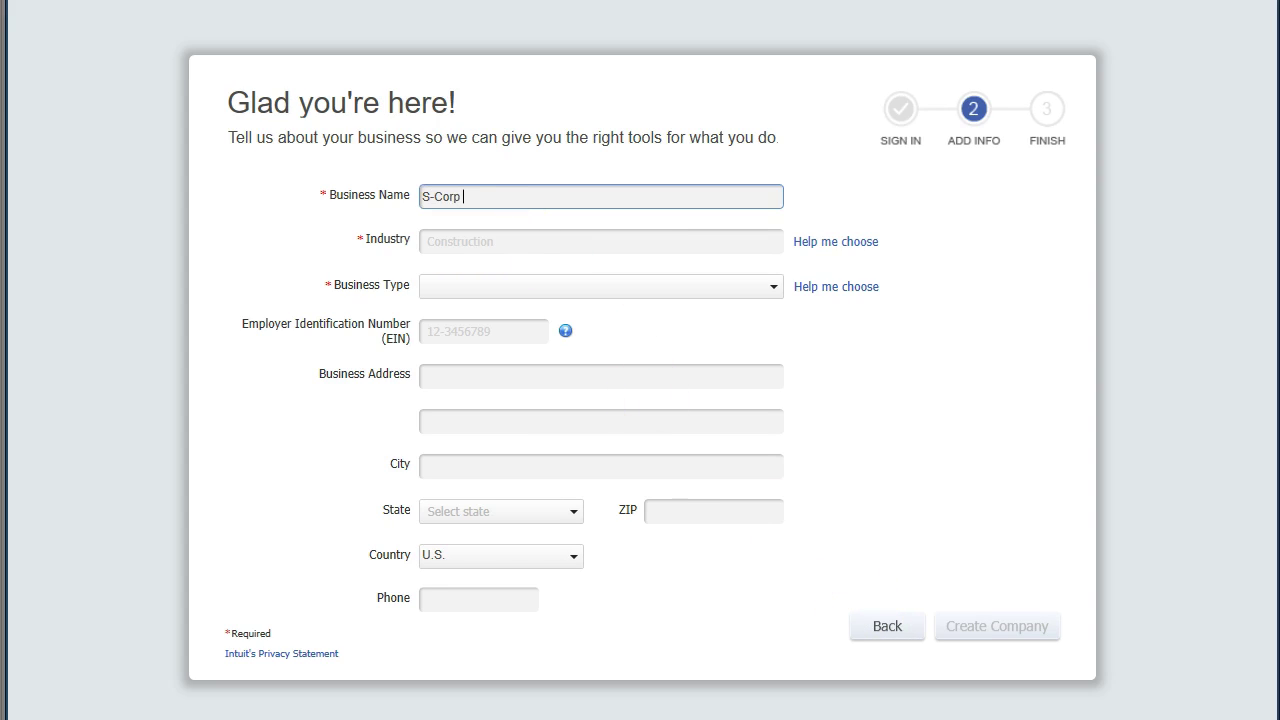
{"action": "type", "text": "Pald Payroll"}
{"action": "key", "text": "Tab"}
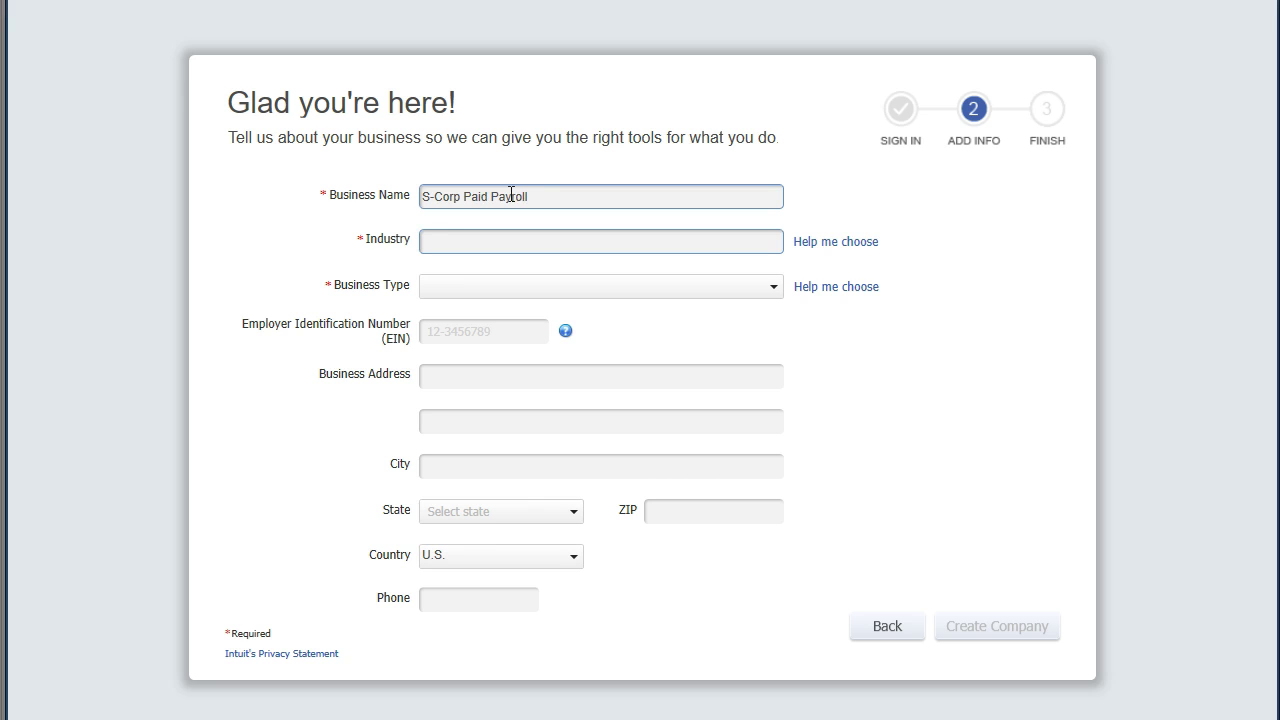
Choose Other/None as the company's industry from the list of suggested industries
{"action": "left_click", "coordinate": [847, 243]}
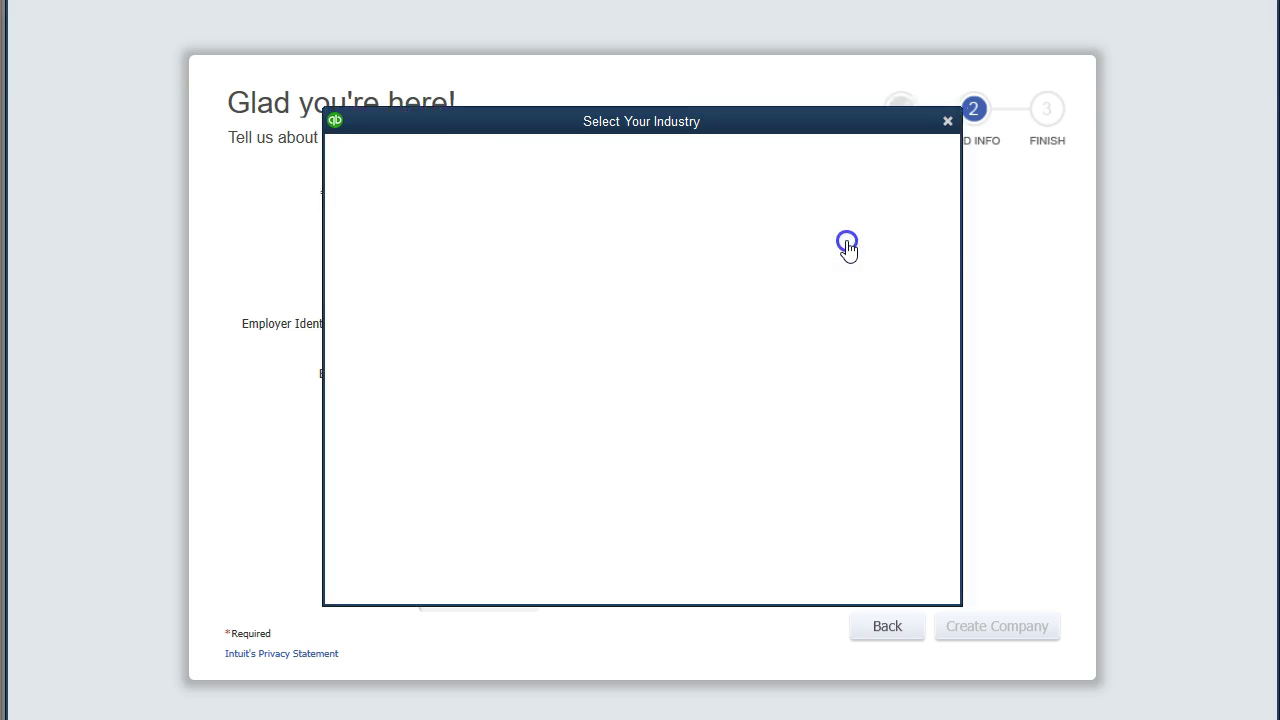
{"action": "scroll", "coordinate": [520, 425], "scroll_direction": "down", "scroll_amount": 1}
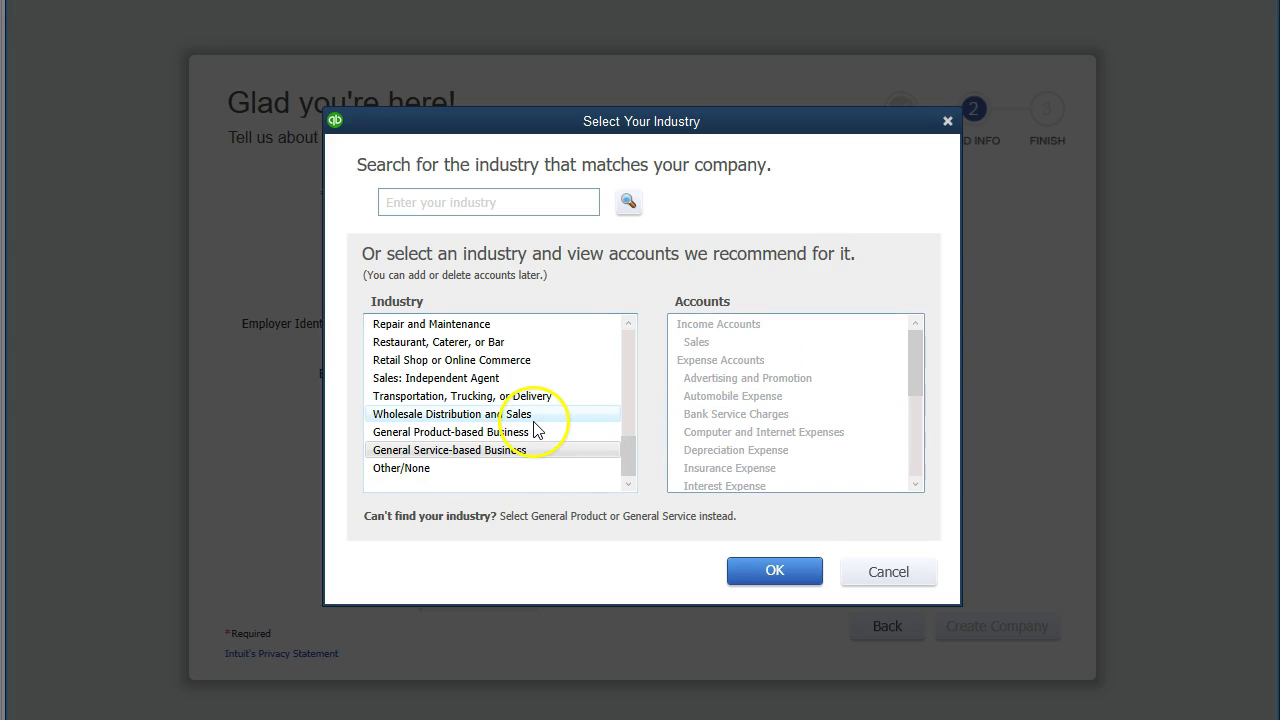
{"action": "left_click", "coordinate": [432, 470]}
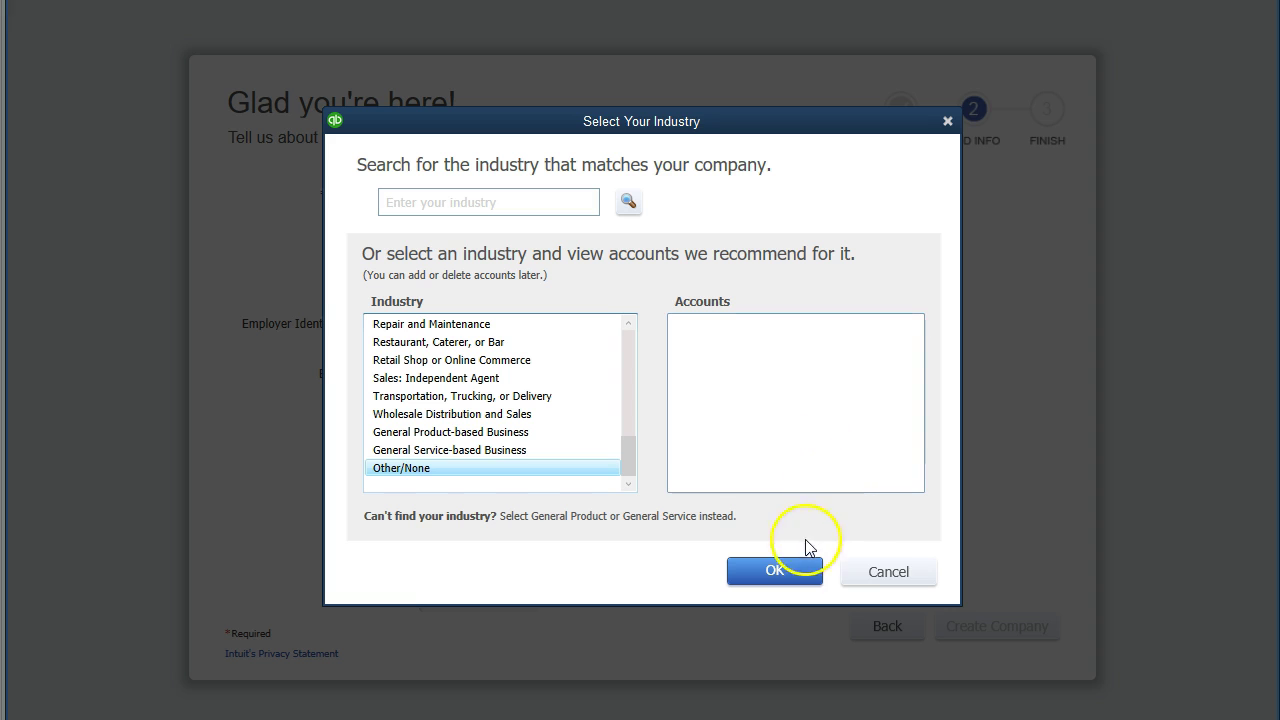
{"action": "left_click", "coordinate": [806, 575]}
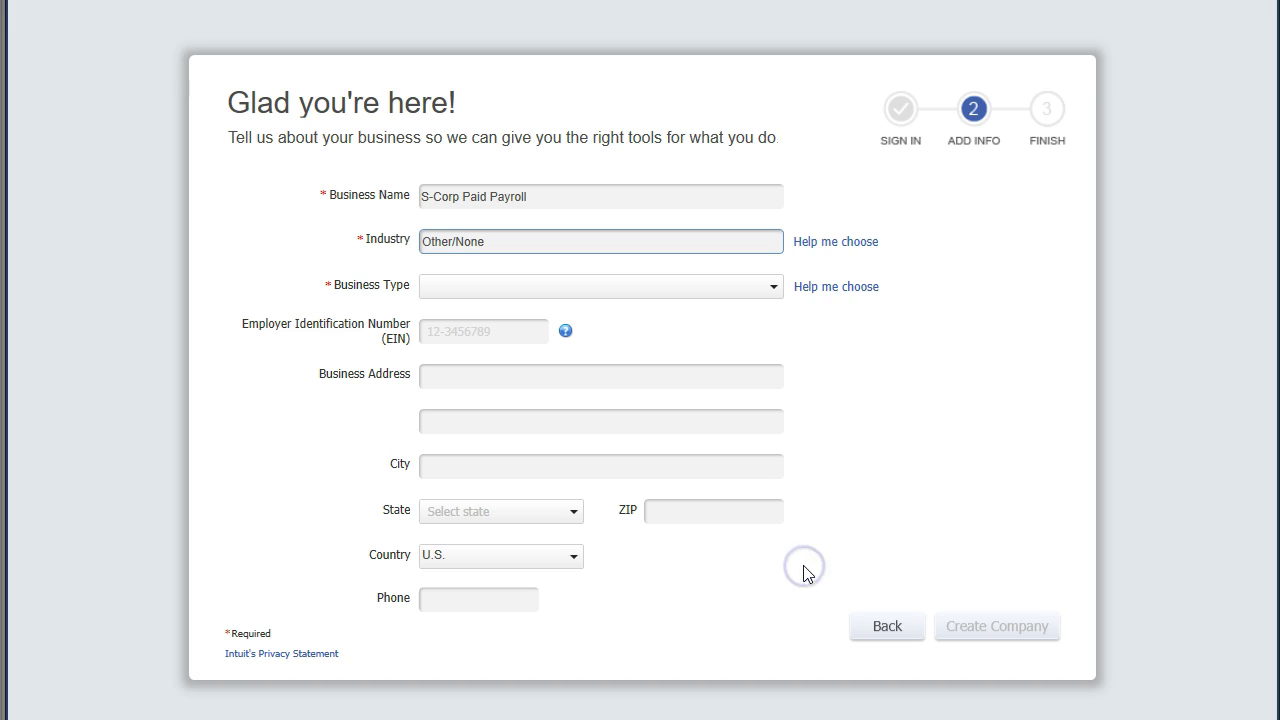
Set the business type to S Corporation and create the company
{"action": "left_click", "coordinate": [812, 289]}
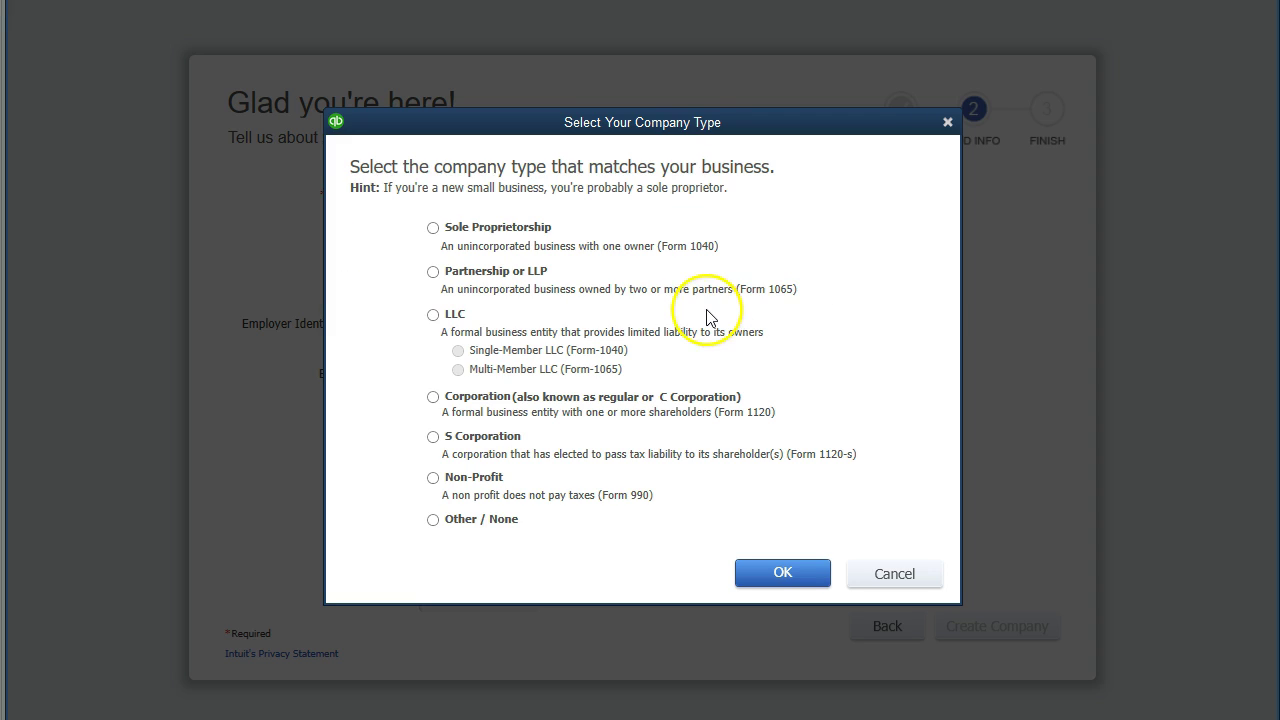
{"action": "left_click", "coordinate": [436, 436]}
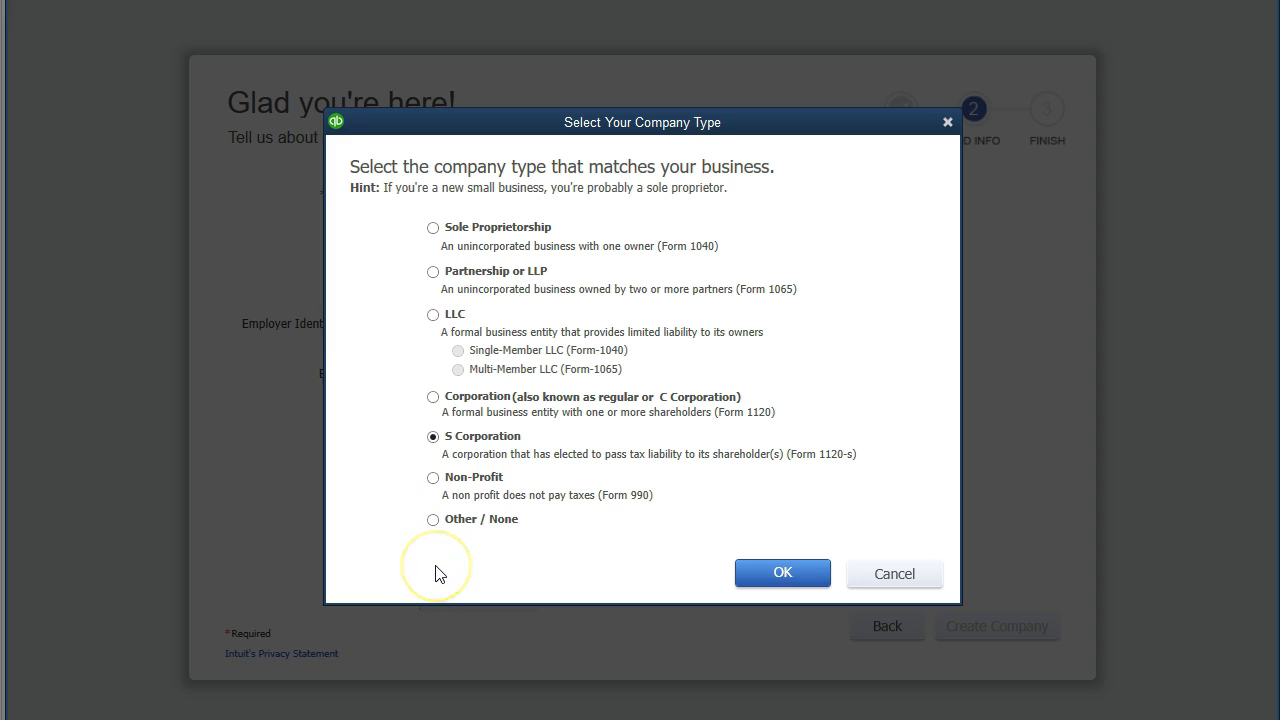
{"action": "left_click", "coordinate": [751, 583]}
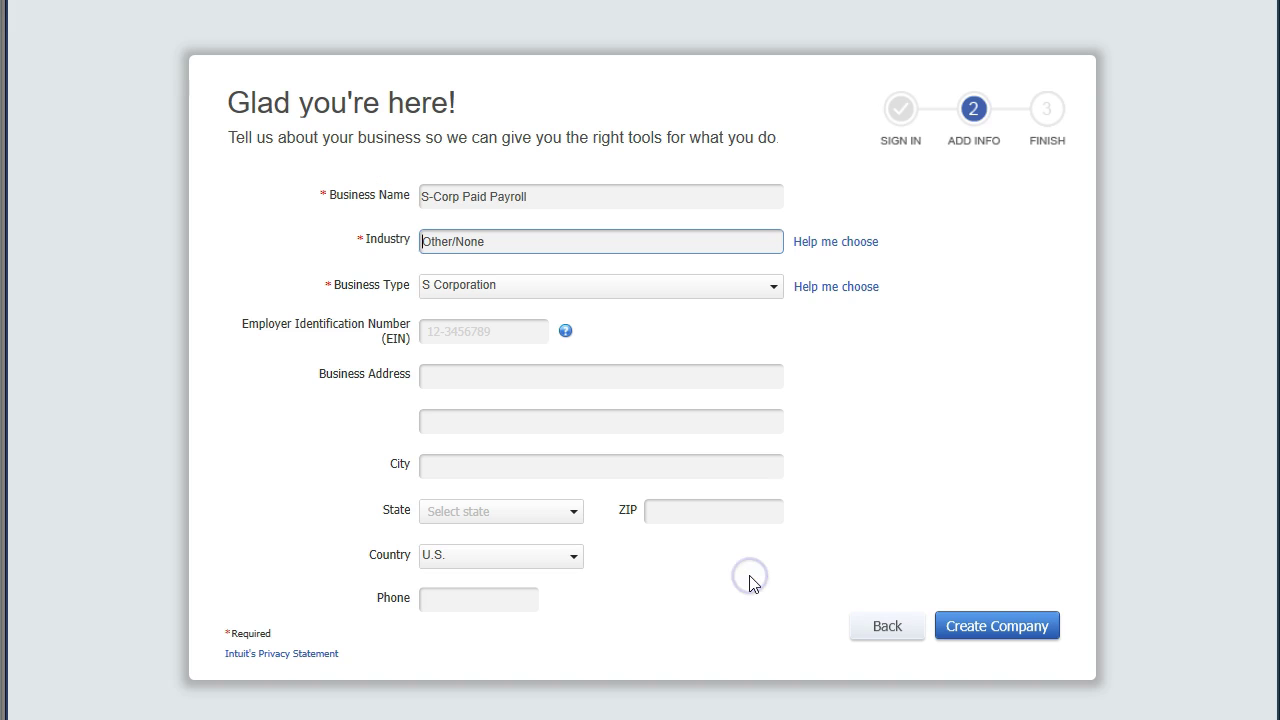
{"action": "left_click", "coordinate": [997, 628]}
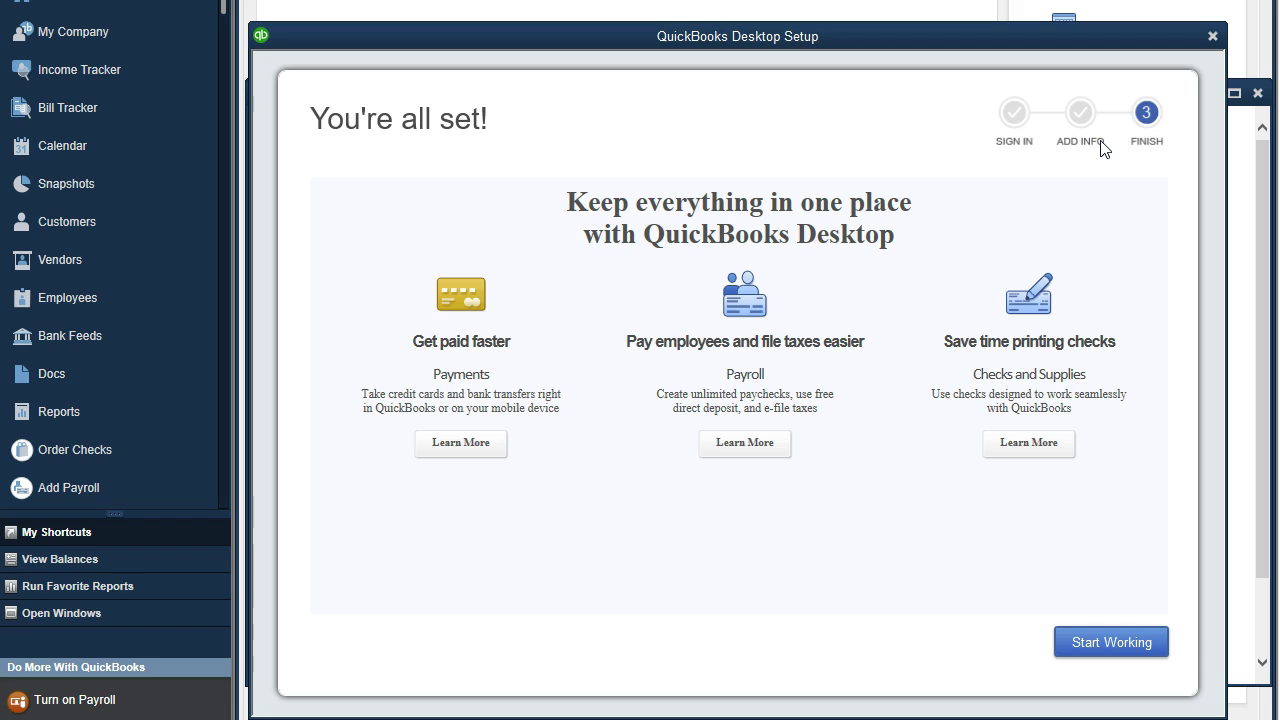
Close the setup and extra startup windows and maximize the company's home page
{"action": "left_click", "coordinate": [1213, 37]}
{"action": "left_click", "coordinate": [1257, 93]}
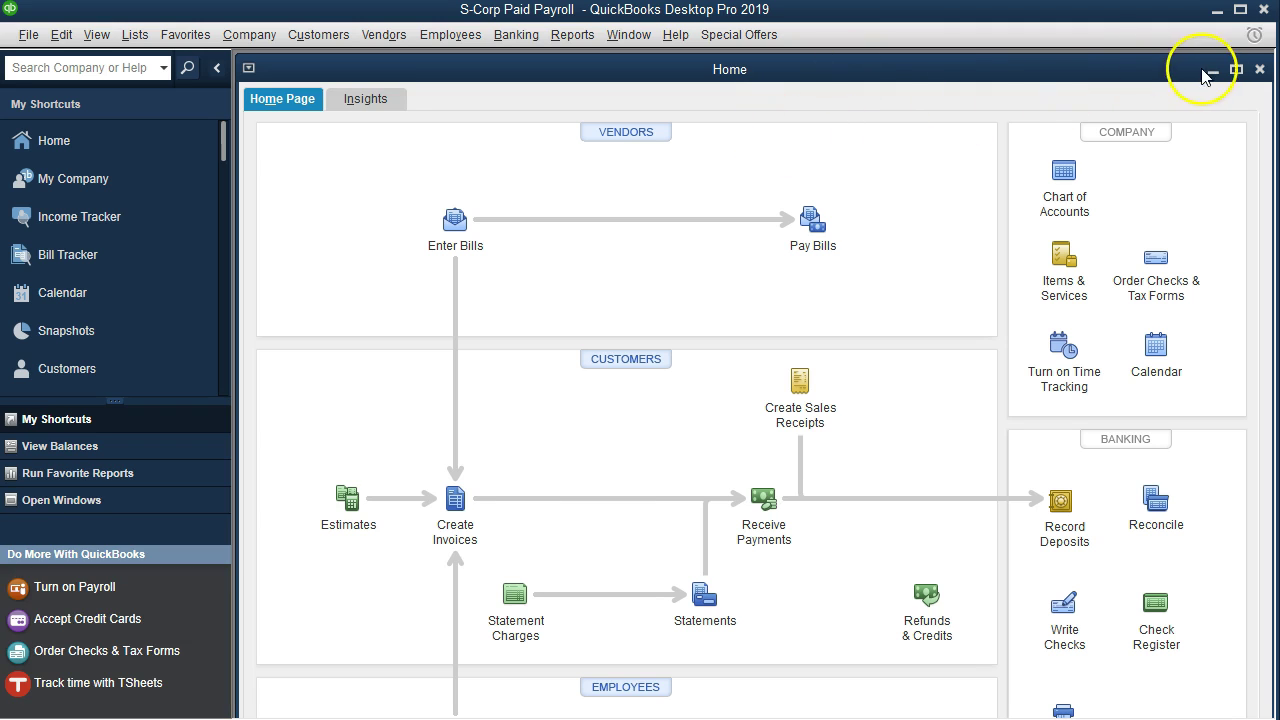
{"action": "left_click", "coordinate": [1236, 69]}
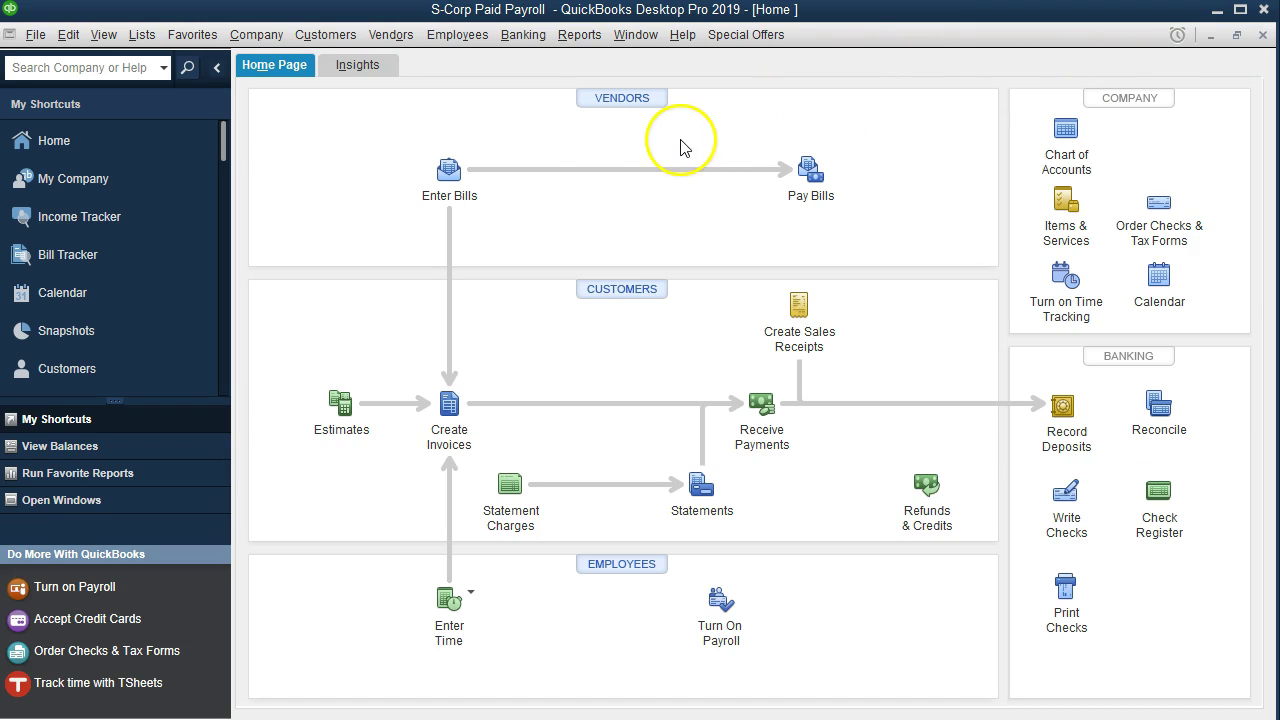
Check the list of previously opened company files and their locations
{"action": "left_click", "coordinate": [36, 35]}
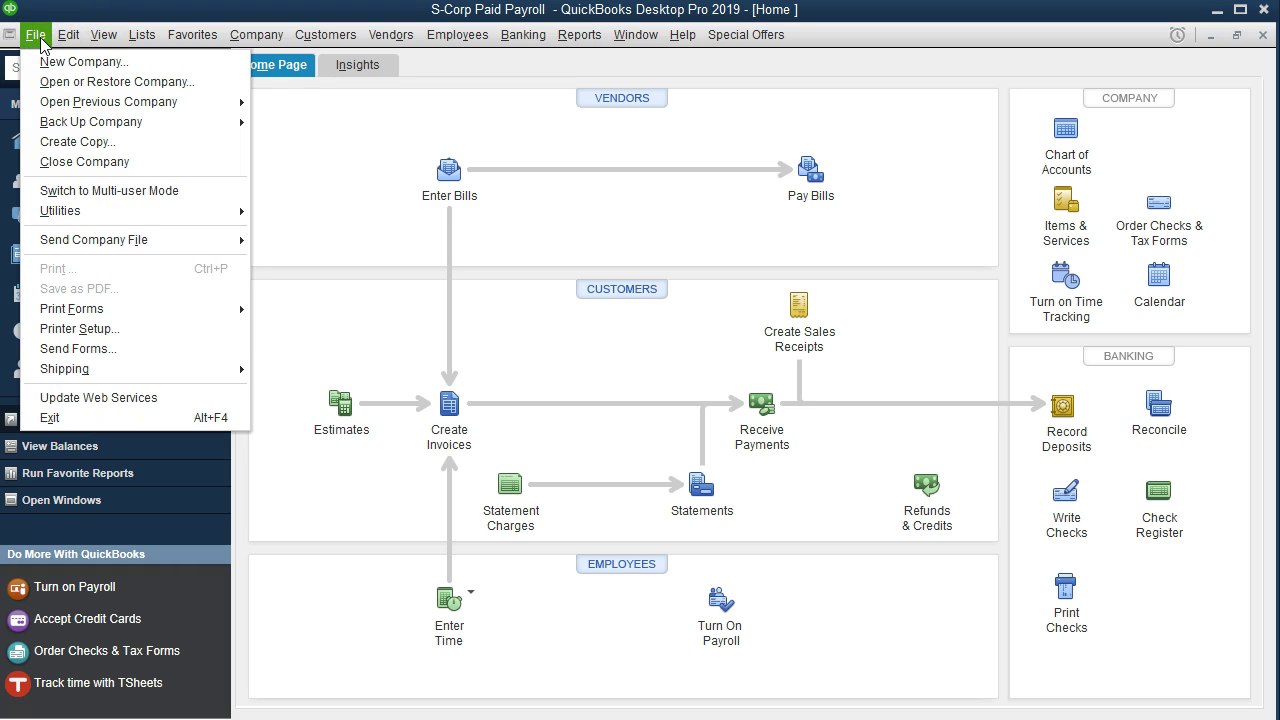
{"action": "mouse_move", "coordinate": [200, 101]}
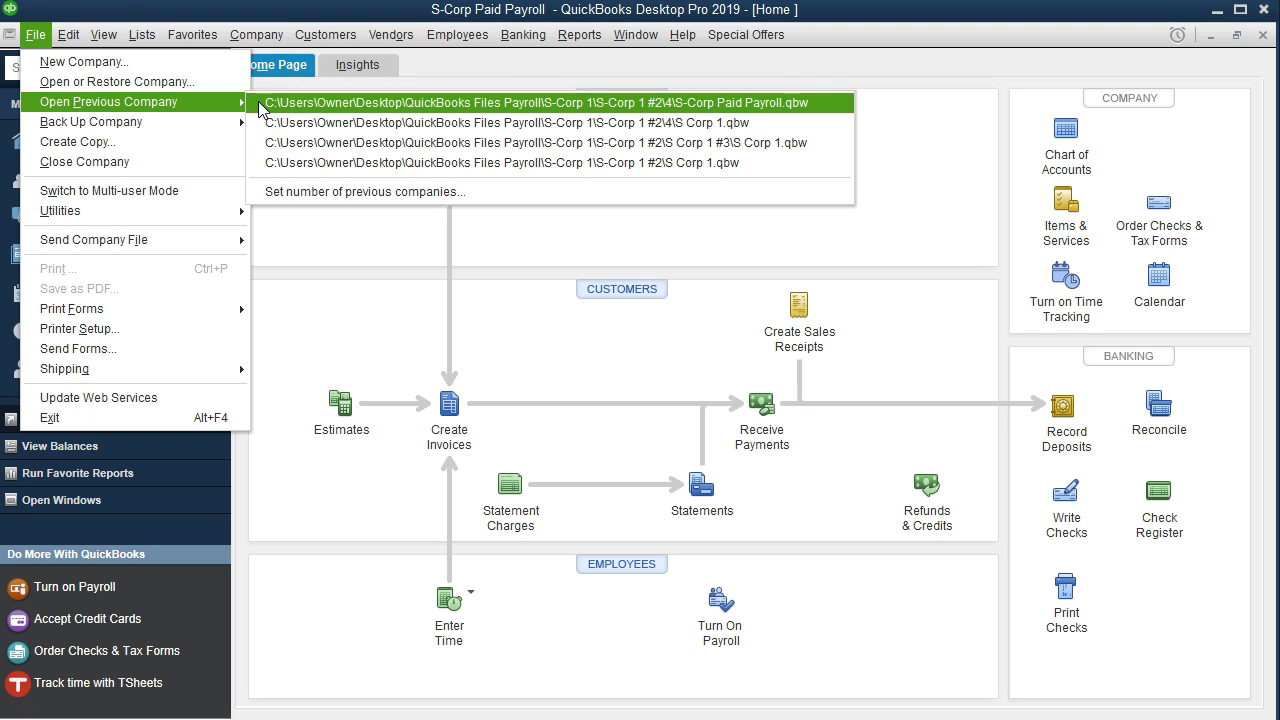
{"action": "left_click", "coordinate": [121, 441]}
{"action": "left_click", "coordinate": [481, 435]}
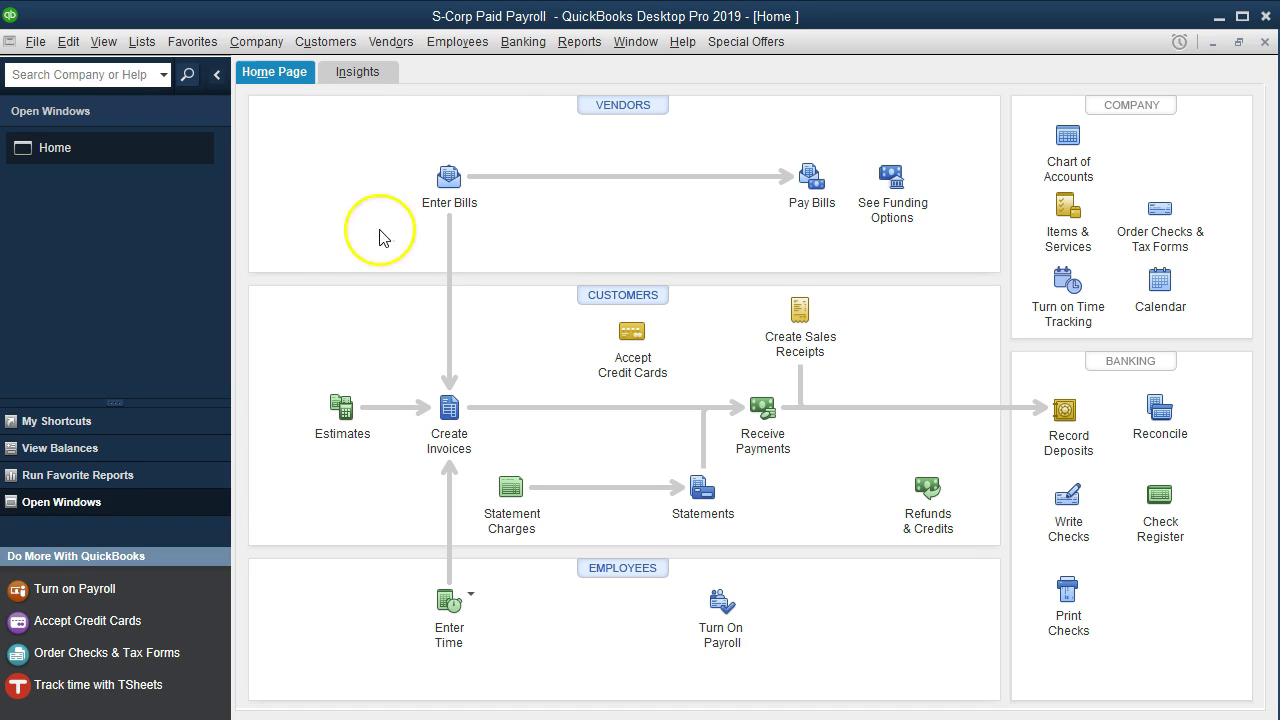
Begin turning on payroll for the company to bring up the available payroll plans
{"action": "left_click", "coordinate": [457, 41]}
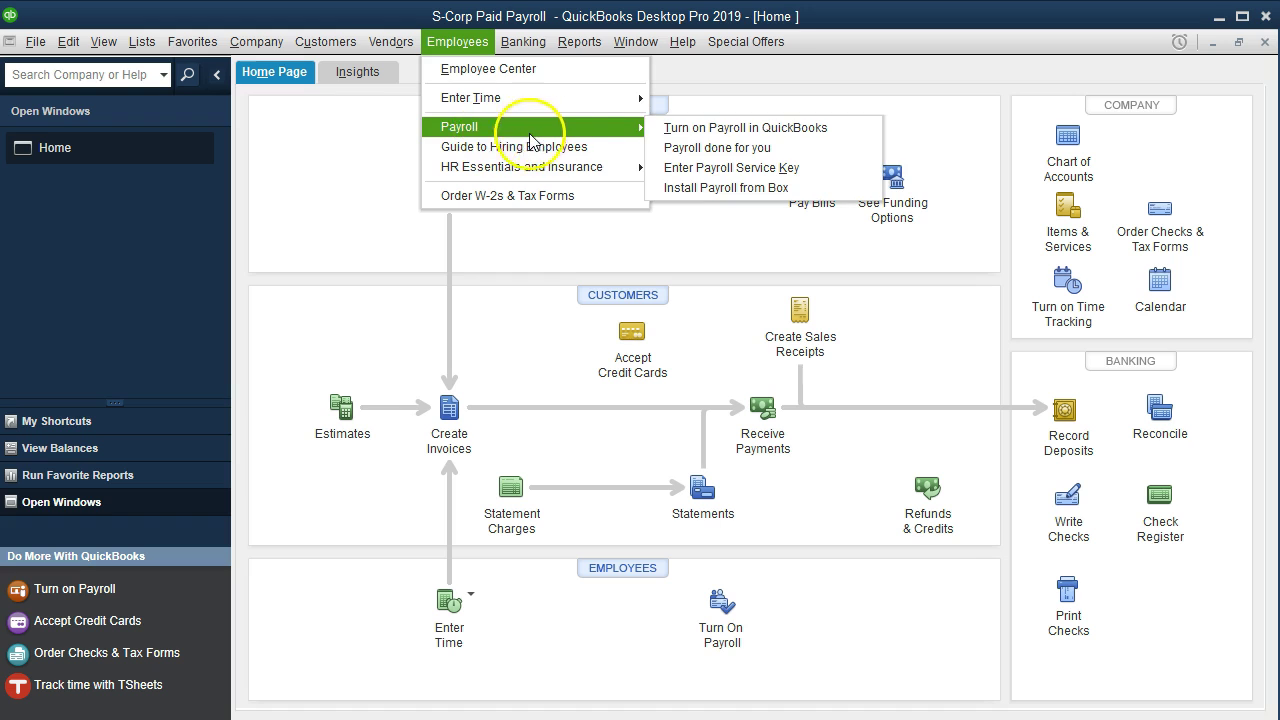
{"action": "mouse_move", "coordinate": [636, 129]}
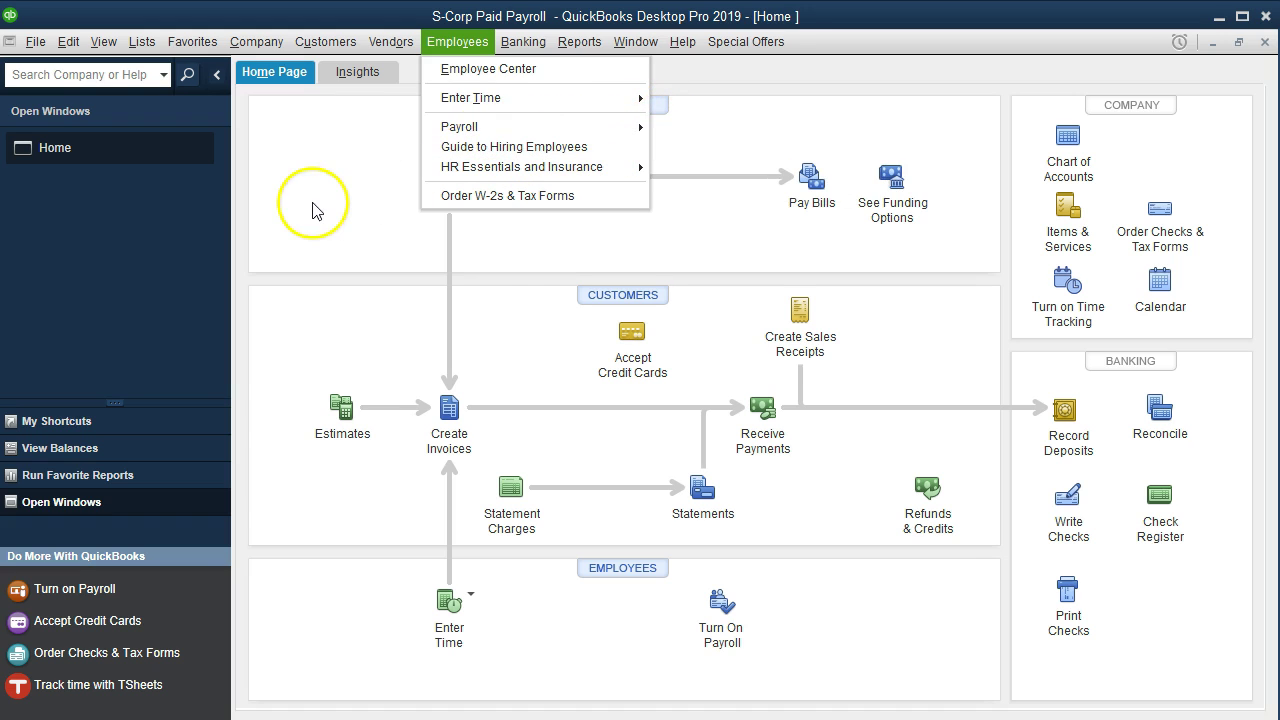
{"action": "left_click", "coordinate": [102, 588]}
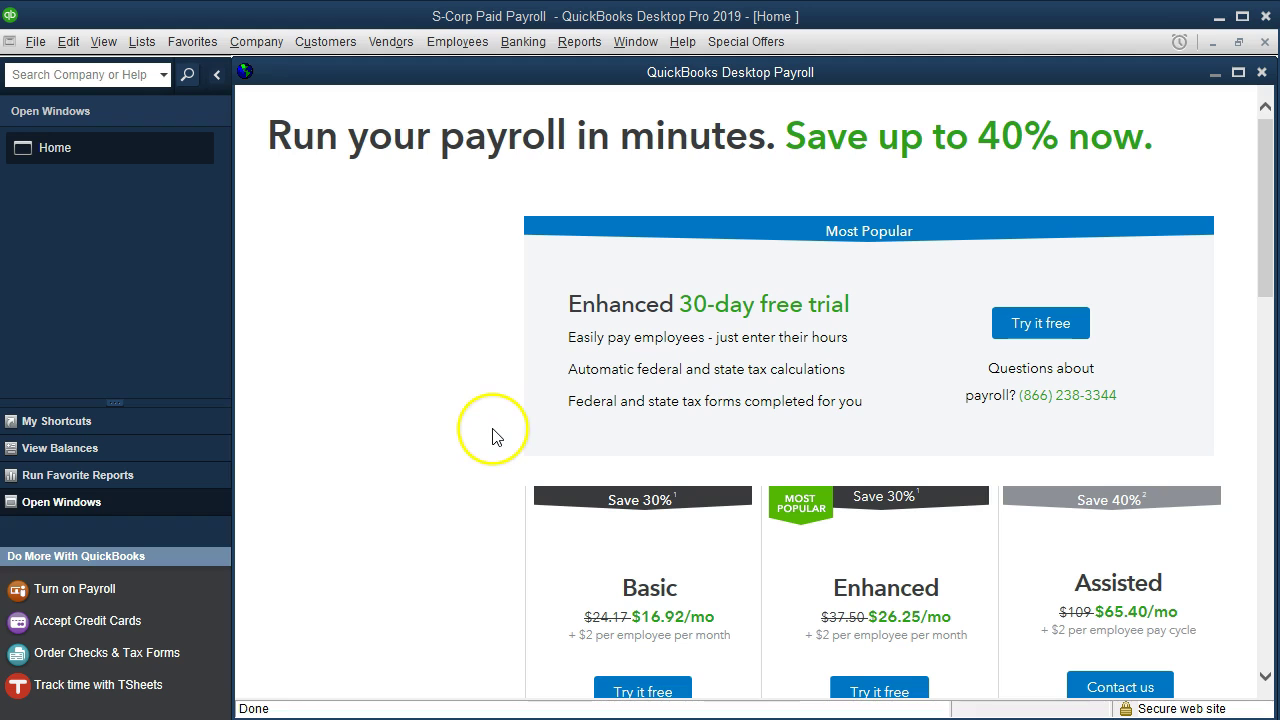
Compare the payroll plans and choose the Enhanced Payroll 30-day free trial with the Pay Monthly option
{"action": "scroll", "coordinate": [482, 420], "scroll_direction": "down", "scroll_amount": 1}
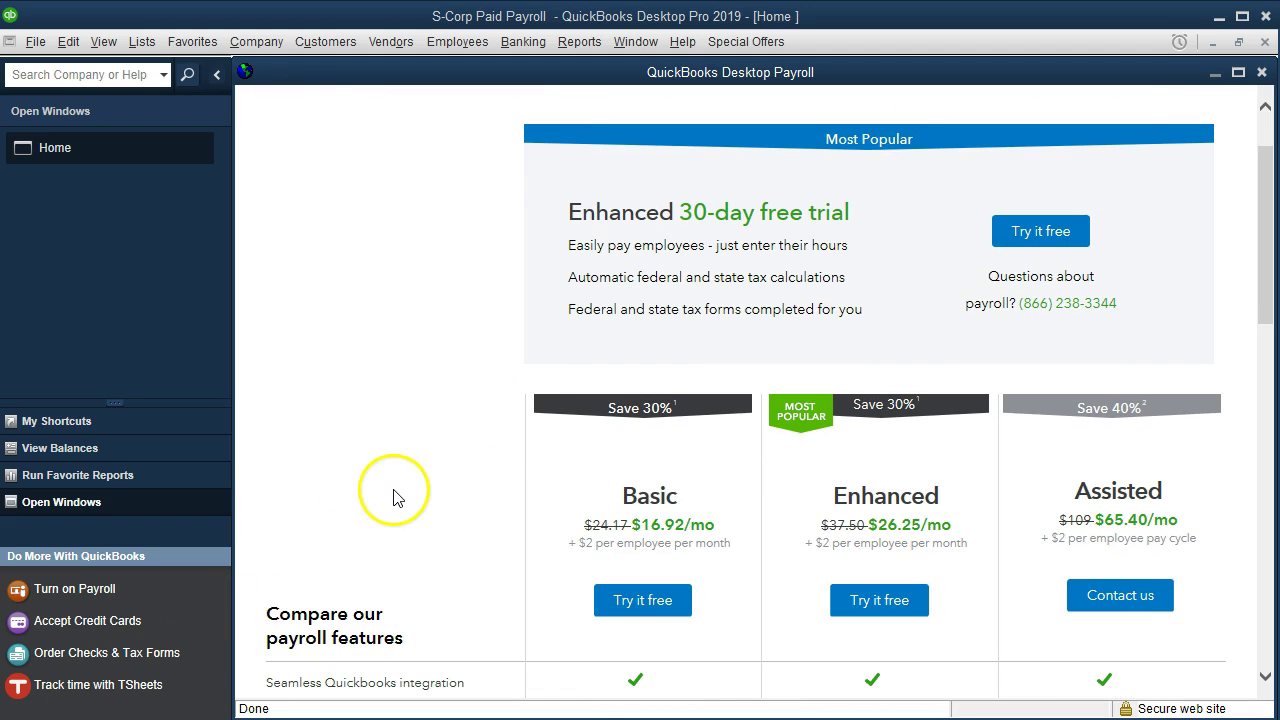
{"action": "scroll", "coordinate": [393, 496], "scroll_direction": "down", "scroll_amount": 1}
{"action": "scroll", "coordinate": [393, 496], "scroll_direction": "down", "scroll_amount": 2}
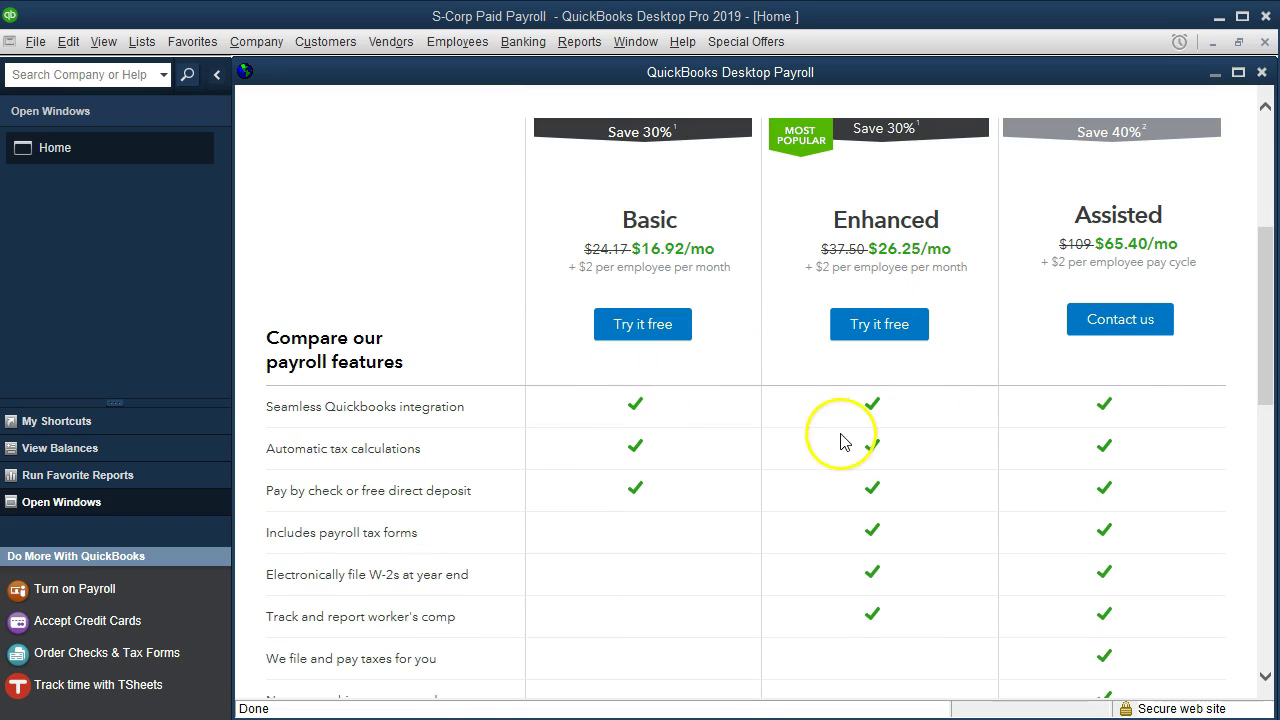
{"action": "scroll", "coordinate": [751, 506], "scroll_direction": "down", "scroll_amount": 1}
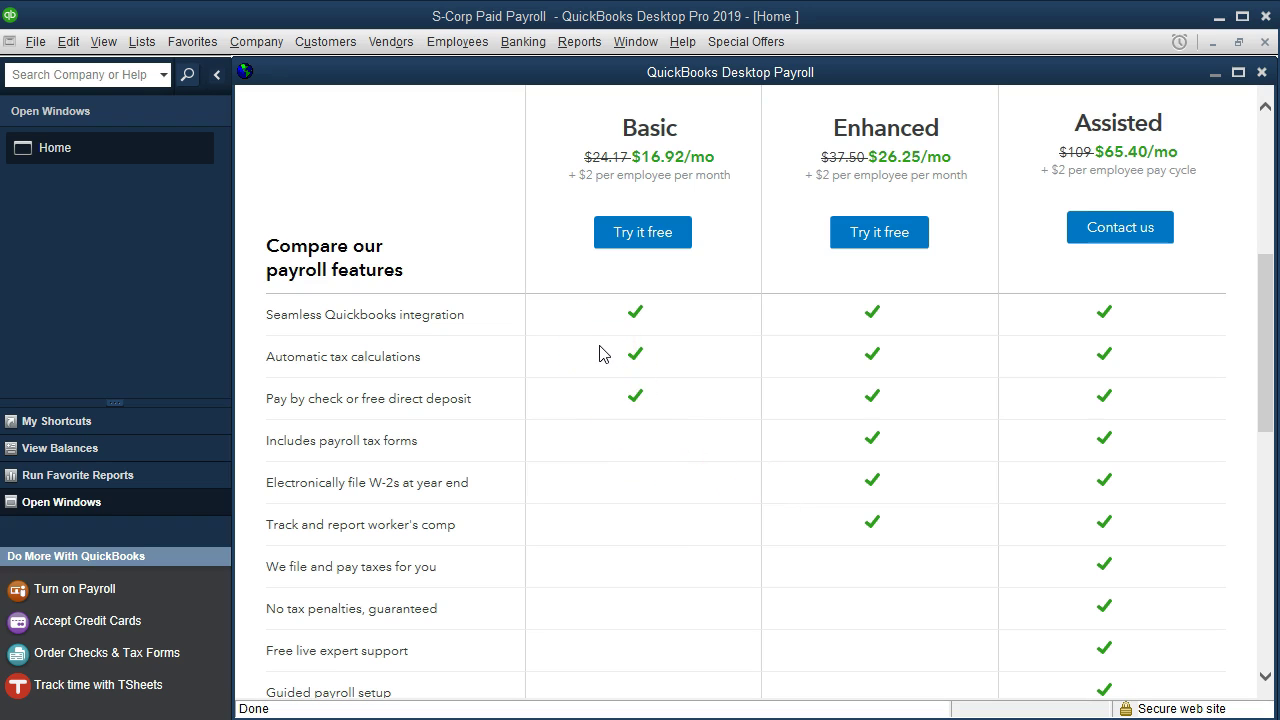
{"action": "scroll", "coordinate": [651, 349], "scroll_direction": "up", "scroll_amount": 1}
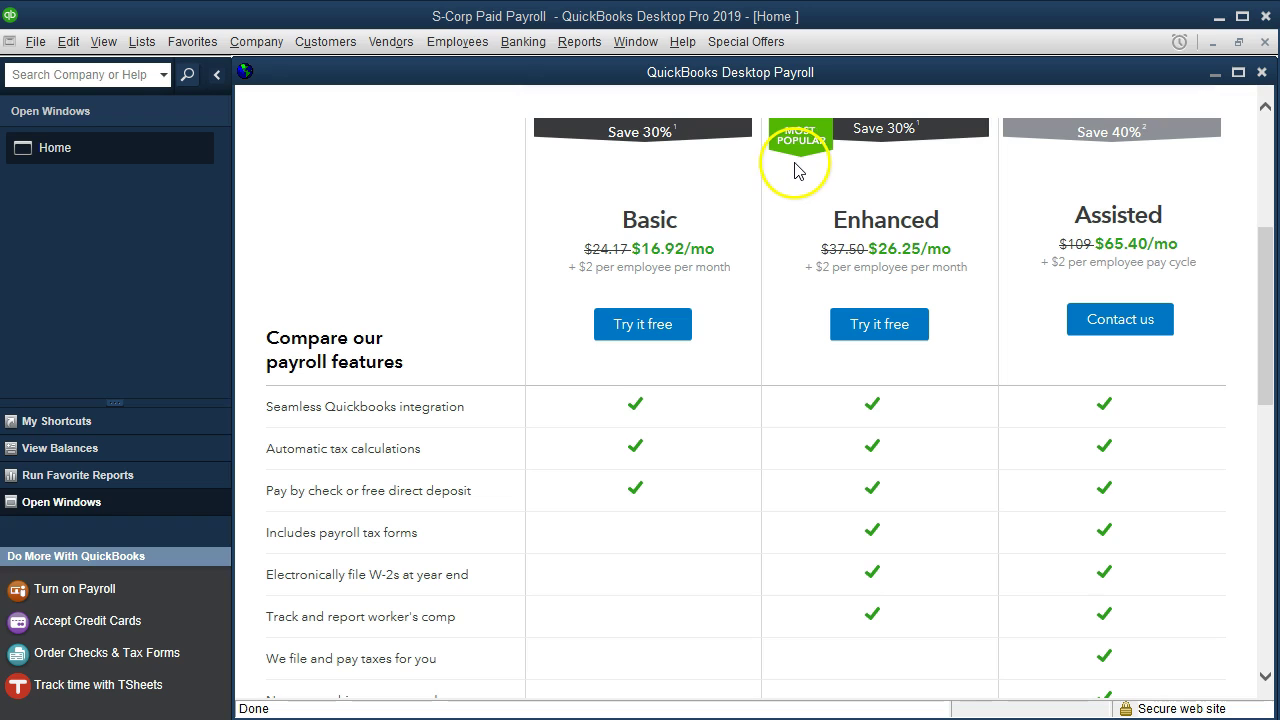
{"action": "scroll", "coordinate": [770, 293], "scroll_direction": "down", "scroll_amount": 1}
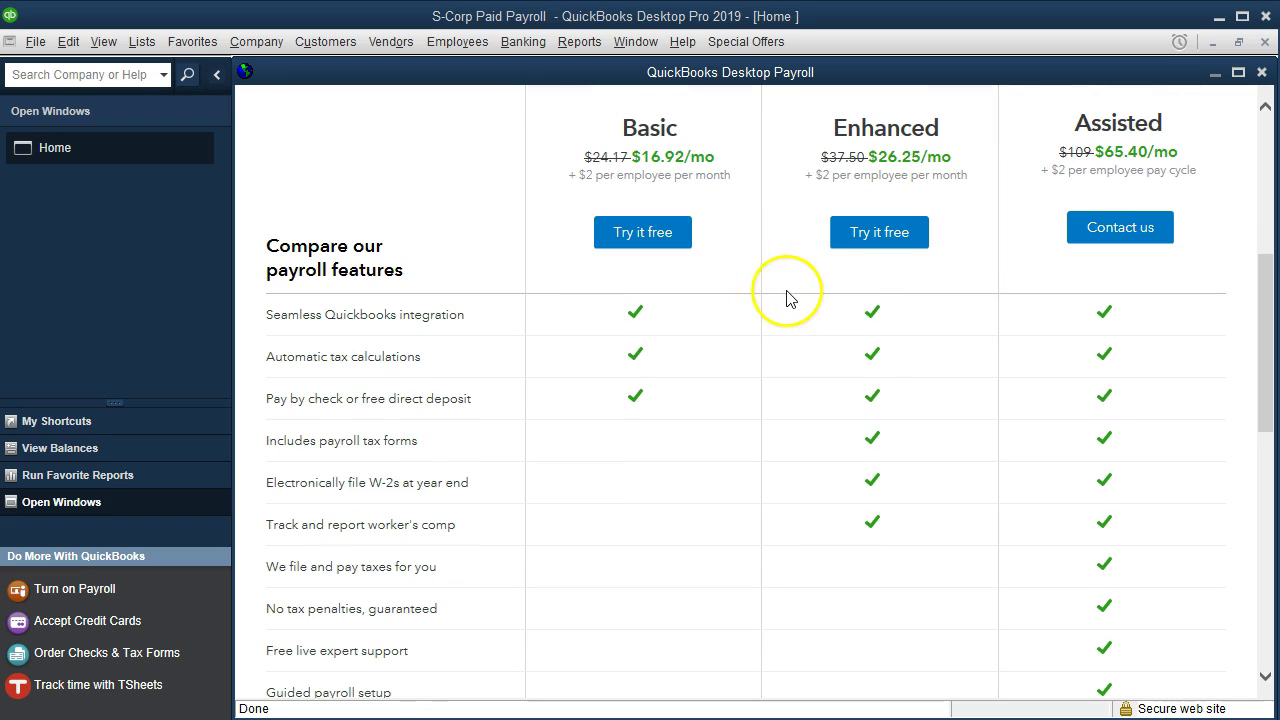
{"action": "left_click", "coordinate": [847, 254]}
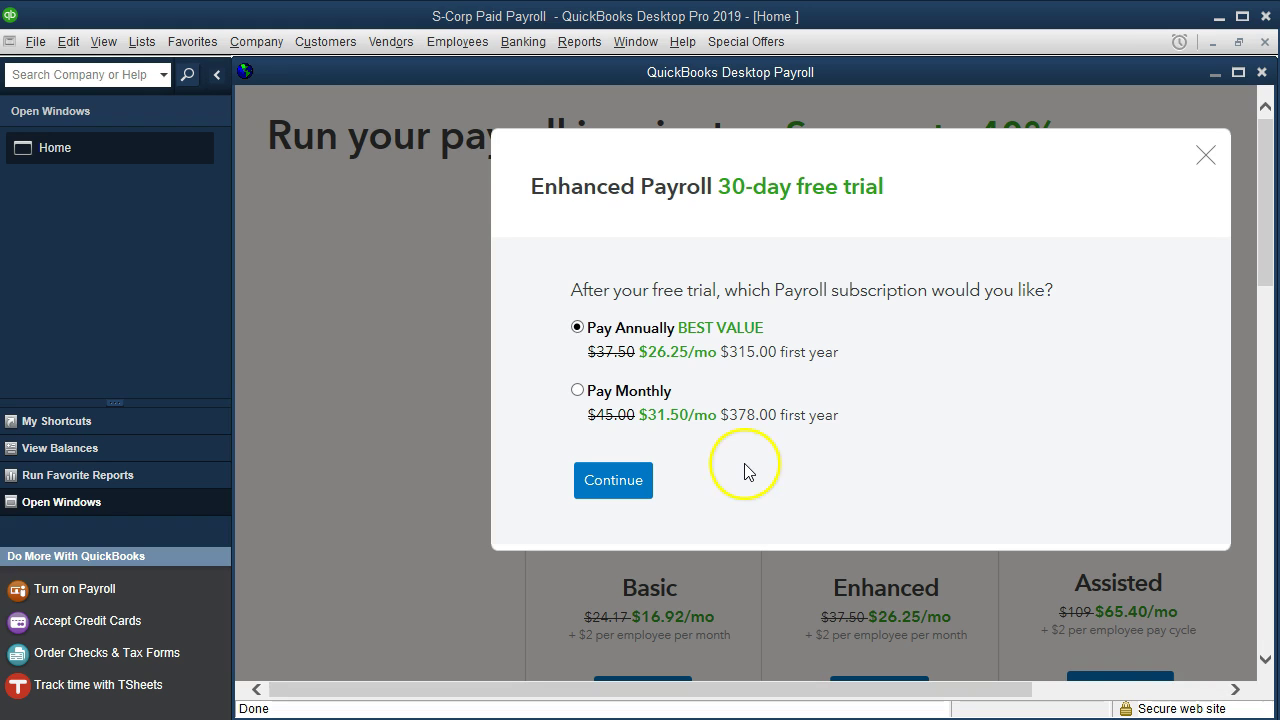
{"action": "left_click", "coordinate": [578, 390]}
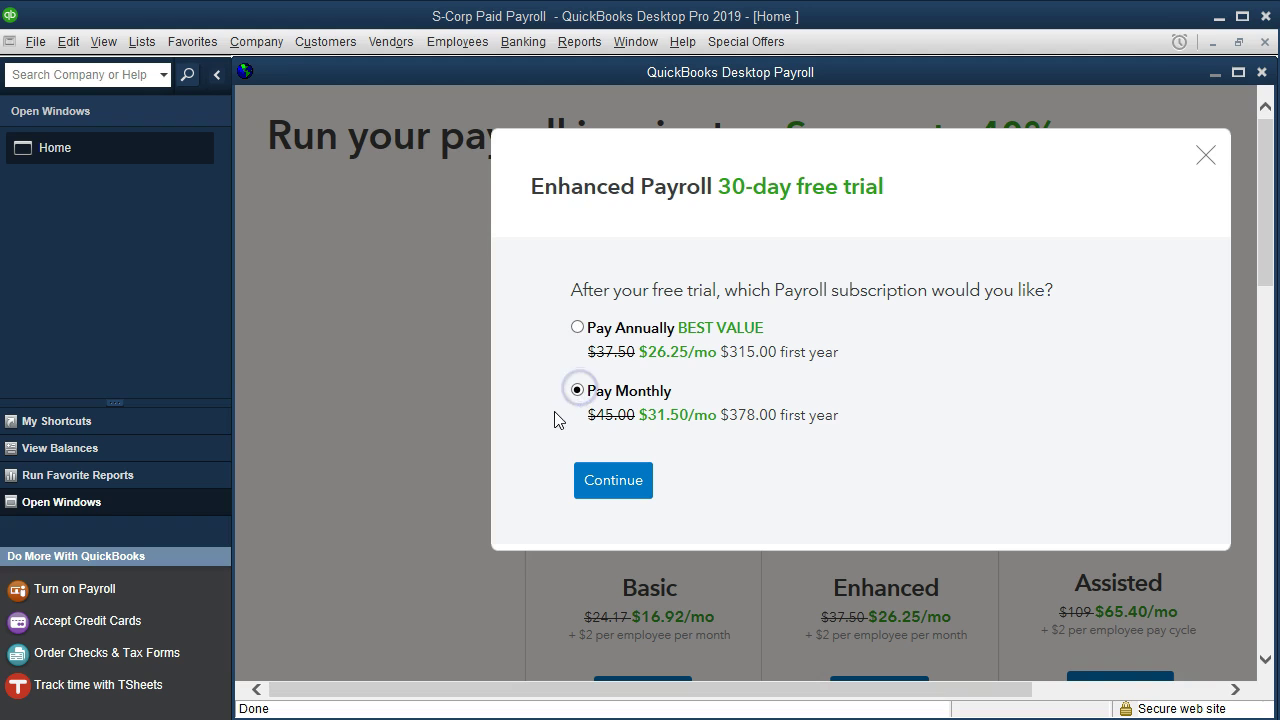
{"action": "left_click", "coordinate": [588, 484]}
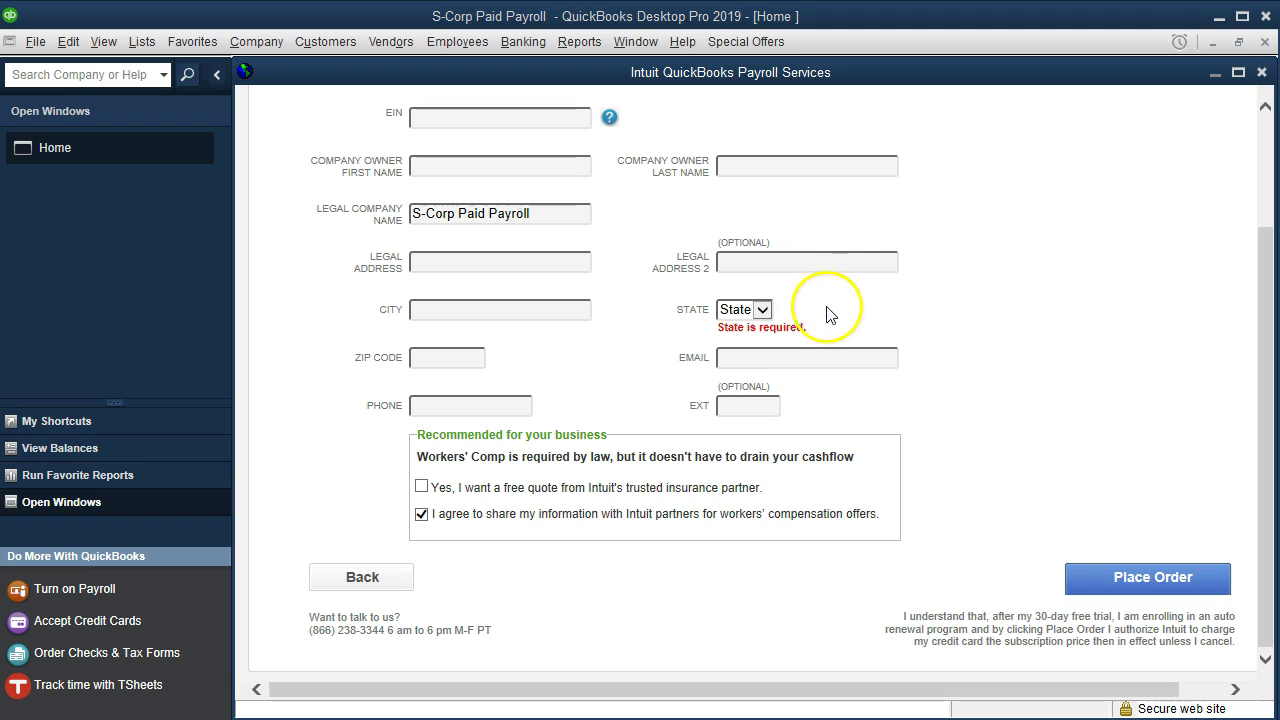
Select CA as the company's state in the payroll order form and place the order
{"action": "left_click", "coordinate": [765, 313]}
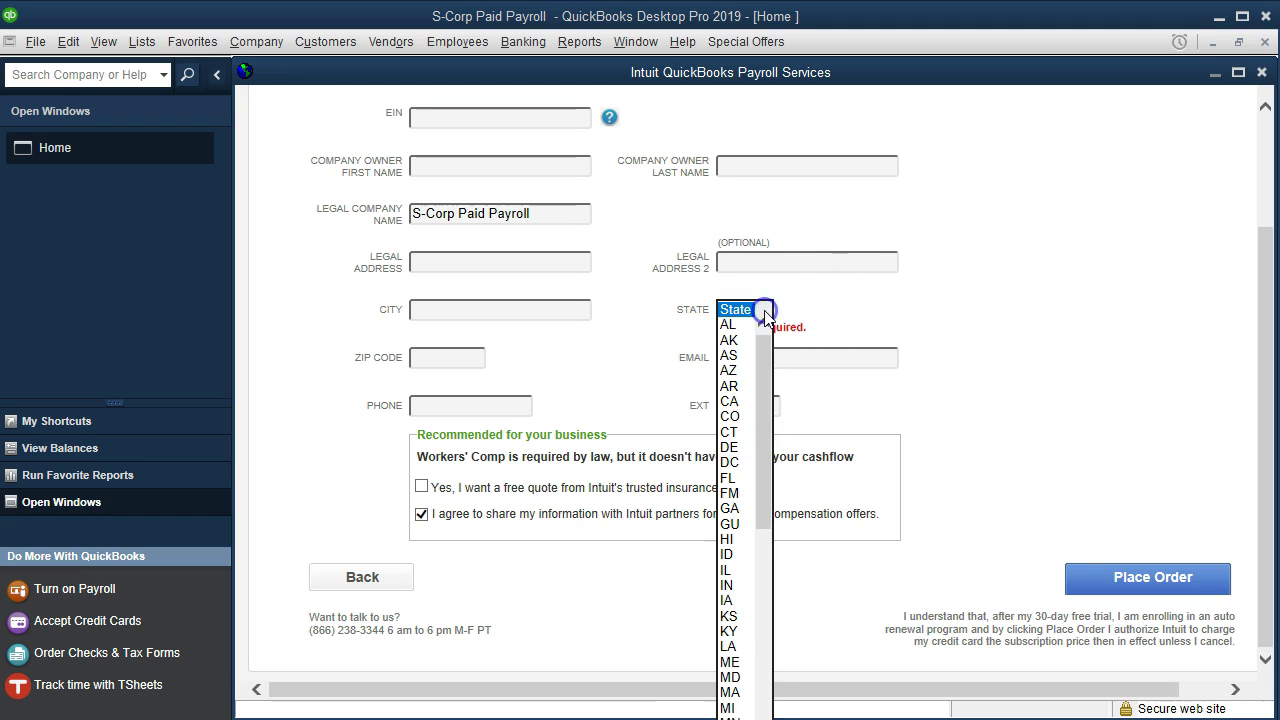
{"action": "left_click", "coordinate": [727, 397]}
{"action": "left_click", "coordinate": [931, 303]}
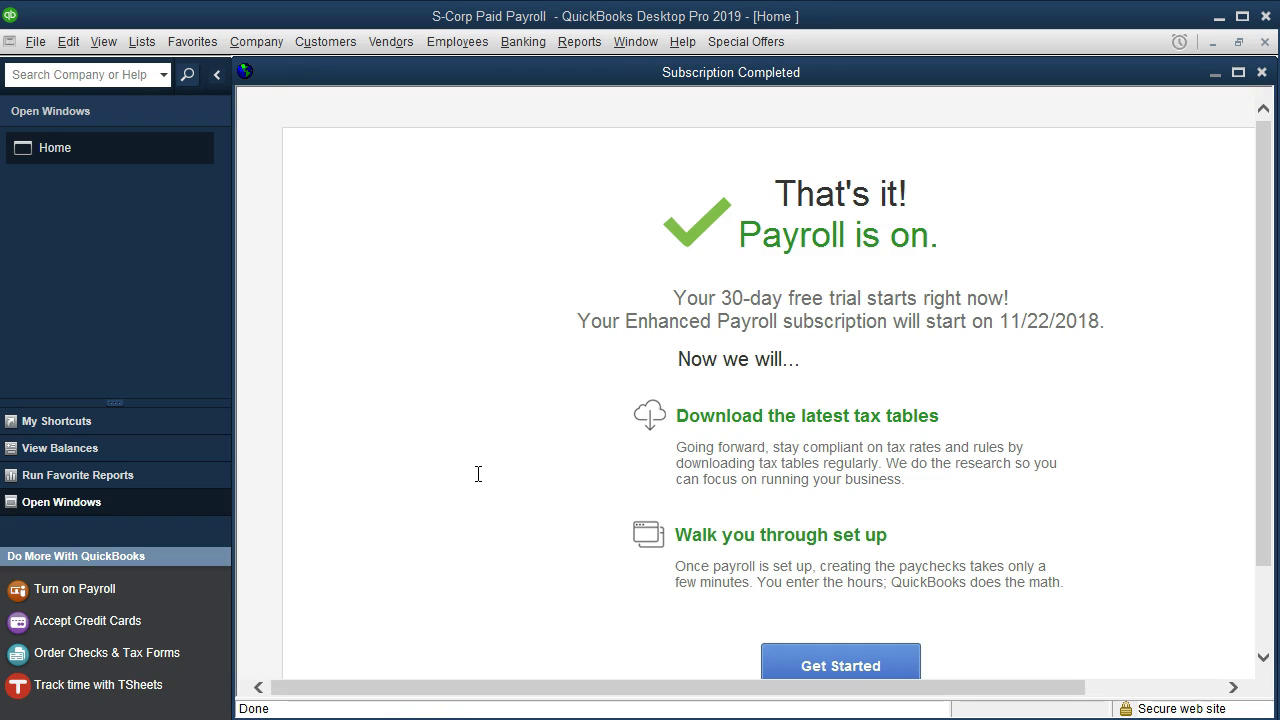
Get started with the activated payroll, acknowledge the two update notices and close the payroll setup wizard
{"action": "scroll", "coordinate": [478, 474], "scroll_direction": "down", "scroll_amount": 1}
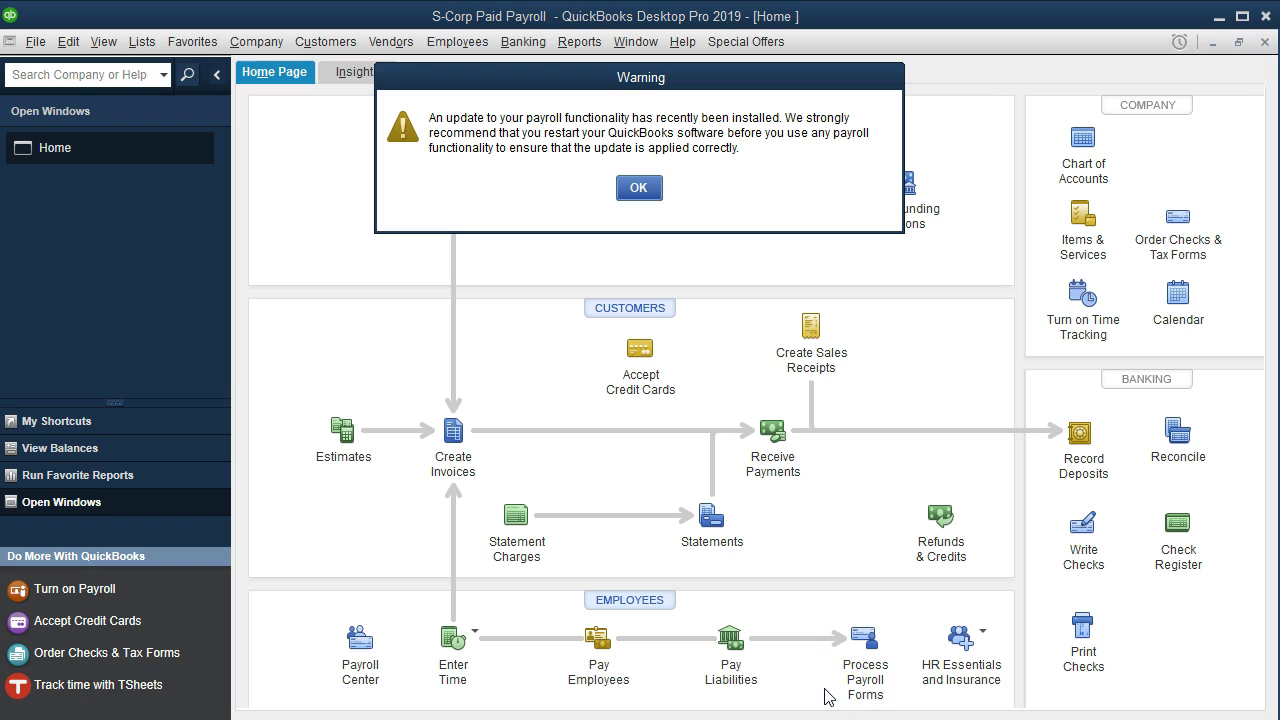
{"action": "left_click", "coordinate": [640, 190]}
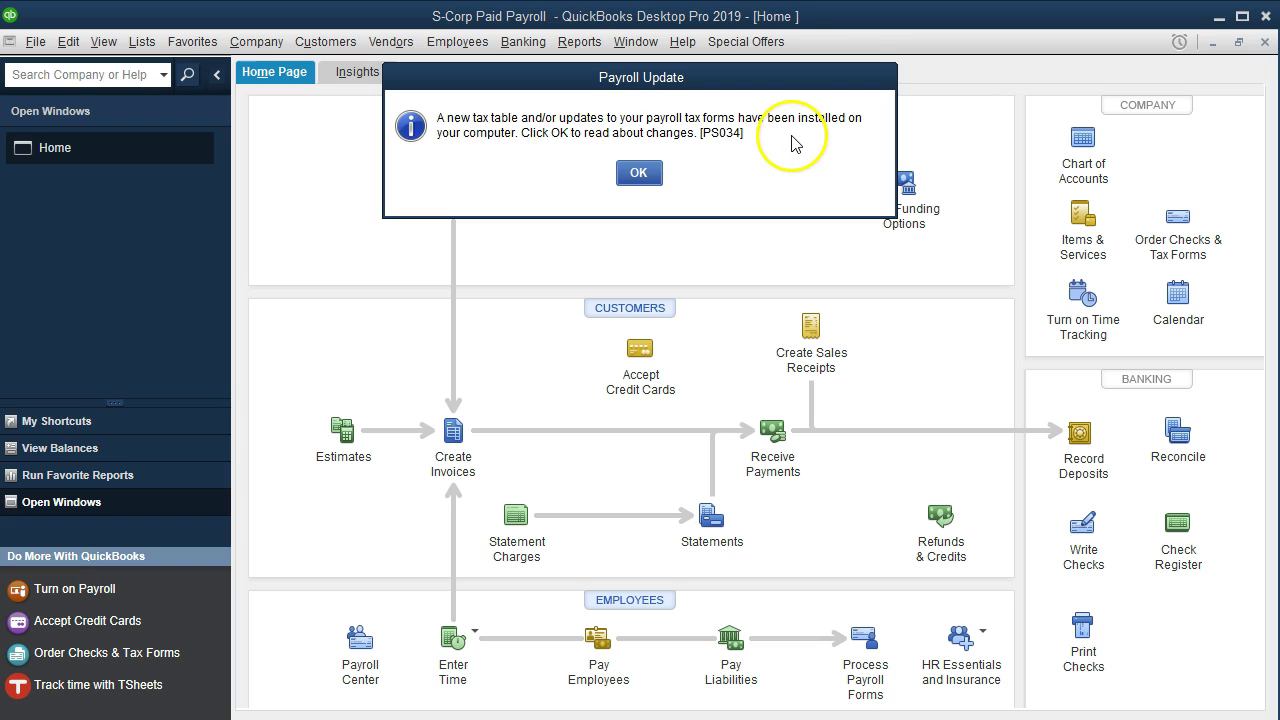
{"action": "left_click", "coordinate": [640, 175]}
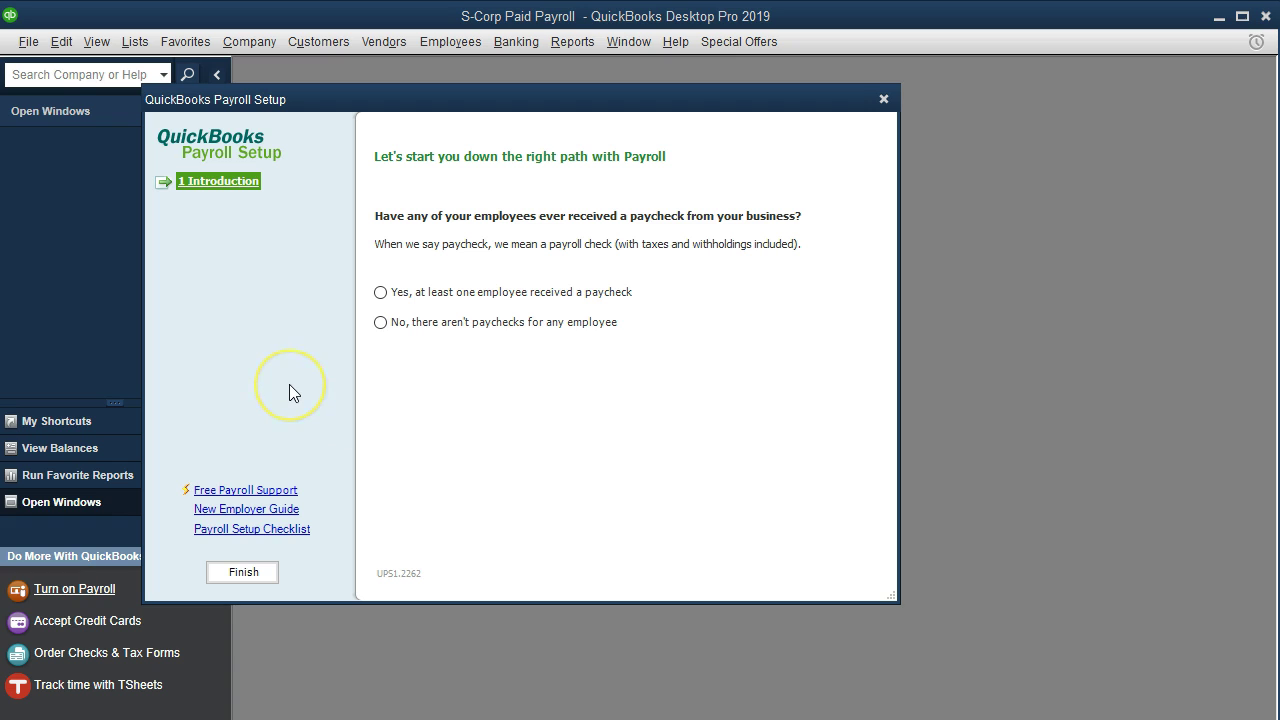
{"action": "left_click", "coordinate": [884, 99]}
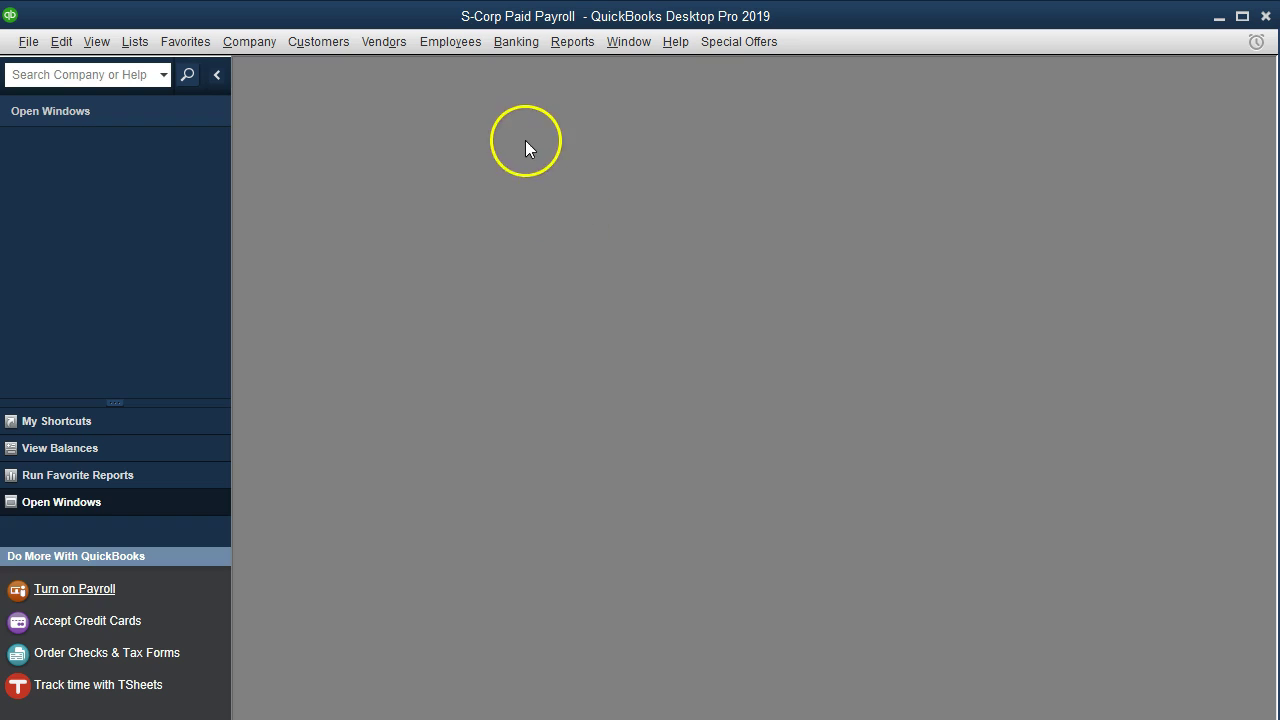
Reopen Payroll Setup to view its introductory question about past employee paychecks, and close it again
{"action": "left_click", "coordinate": [456, 47]}
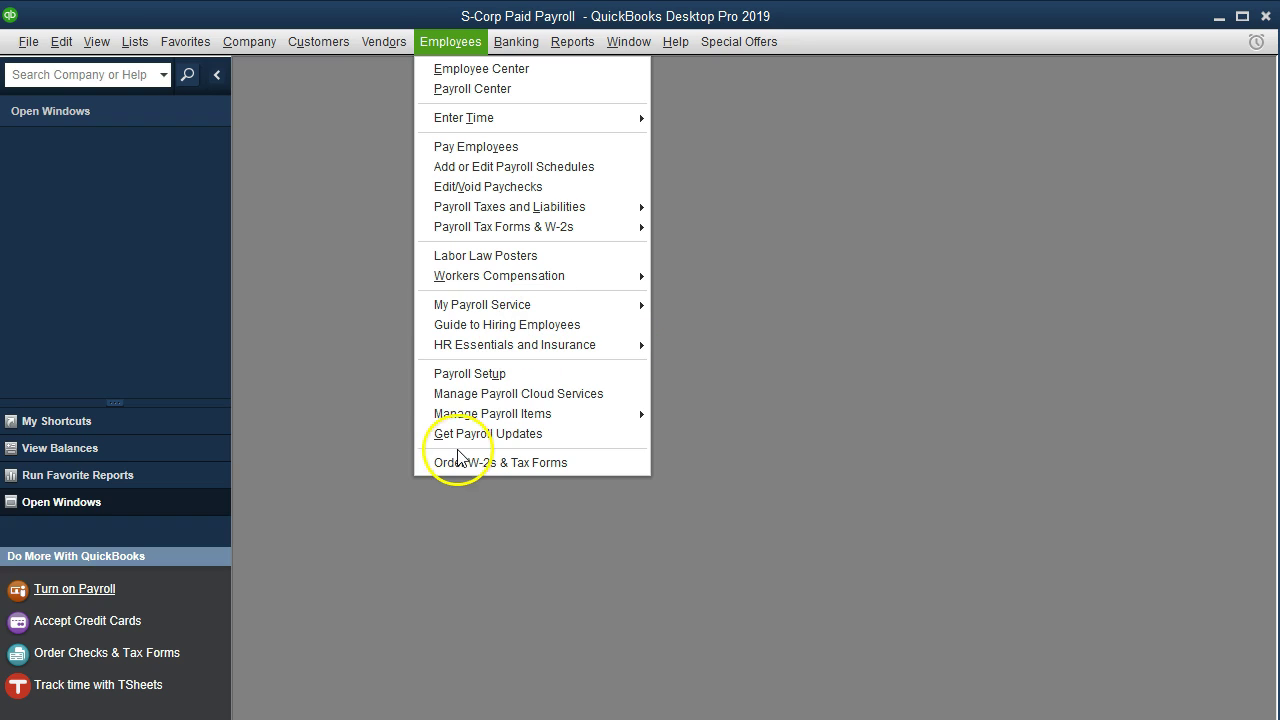
{"action": "left_click", "coordinate": [545, 381]}
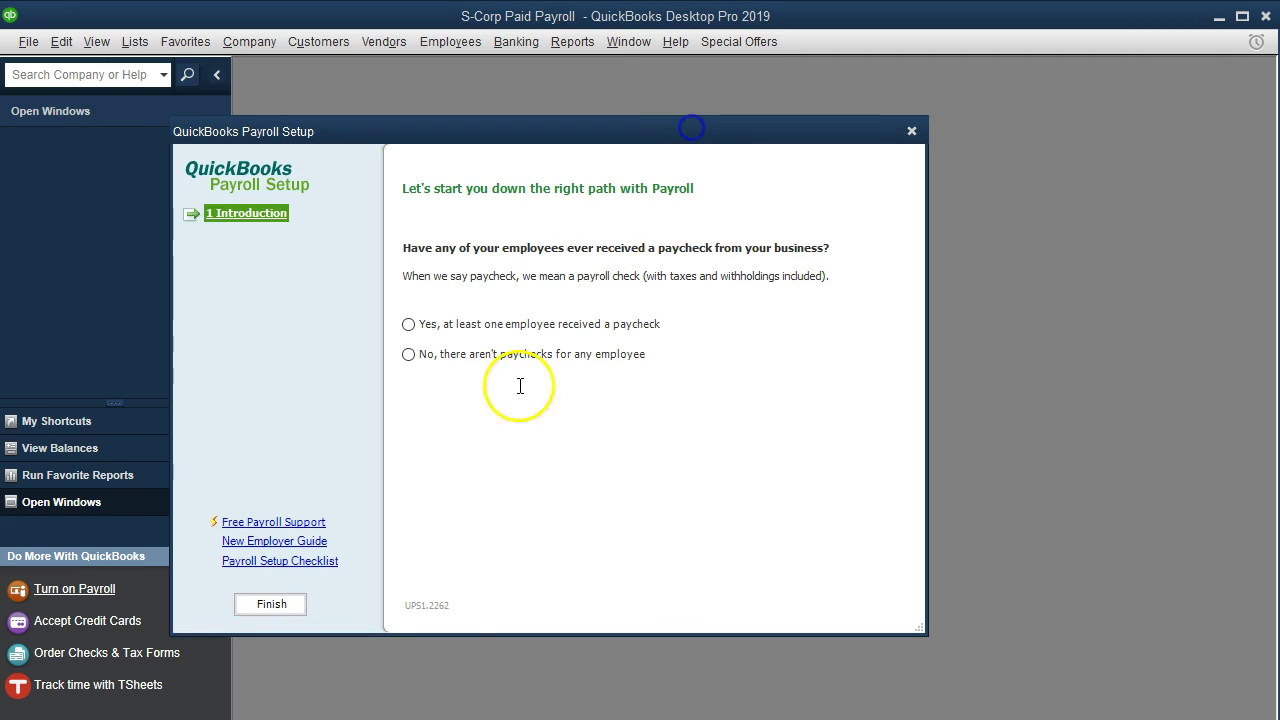
{"action": "left_click", "coordinate": [911, 131]}
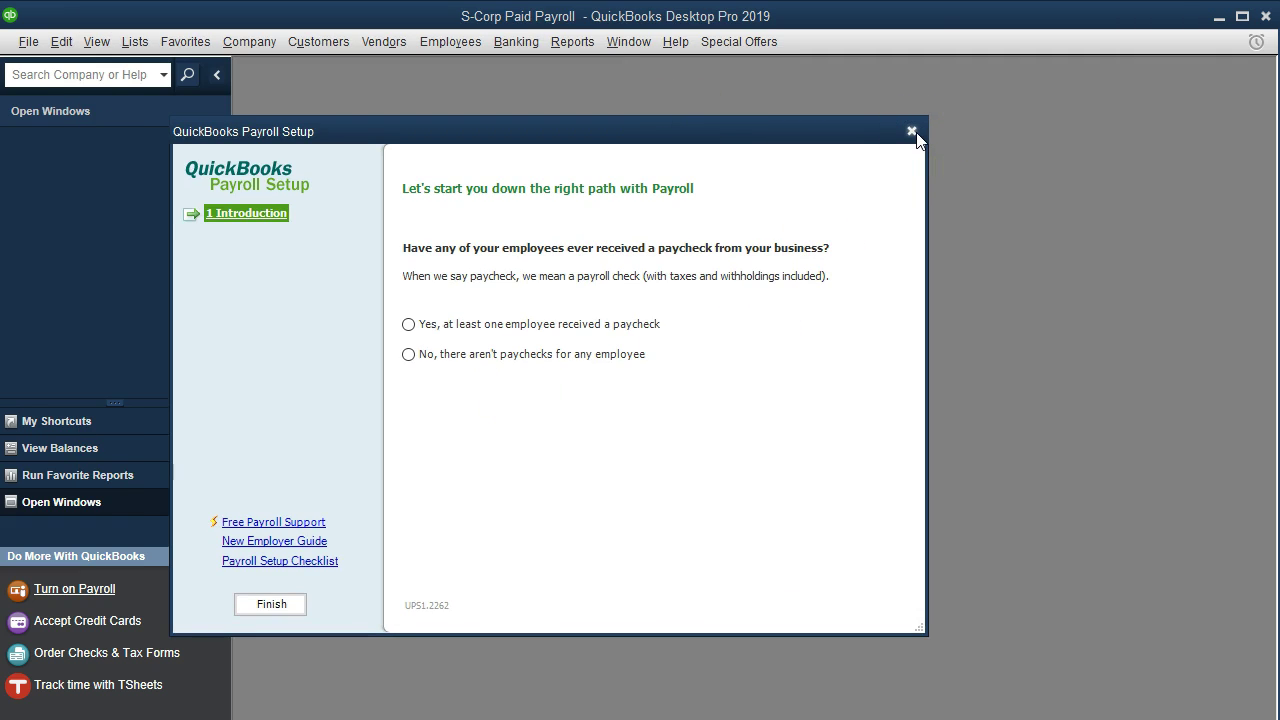